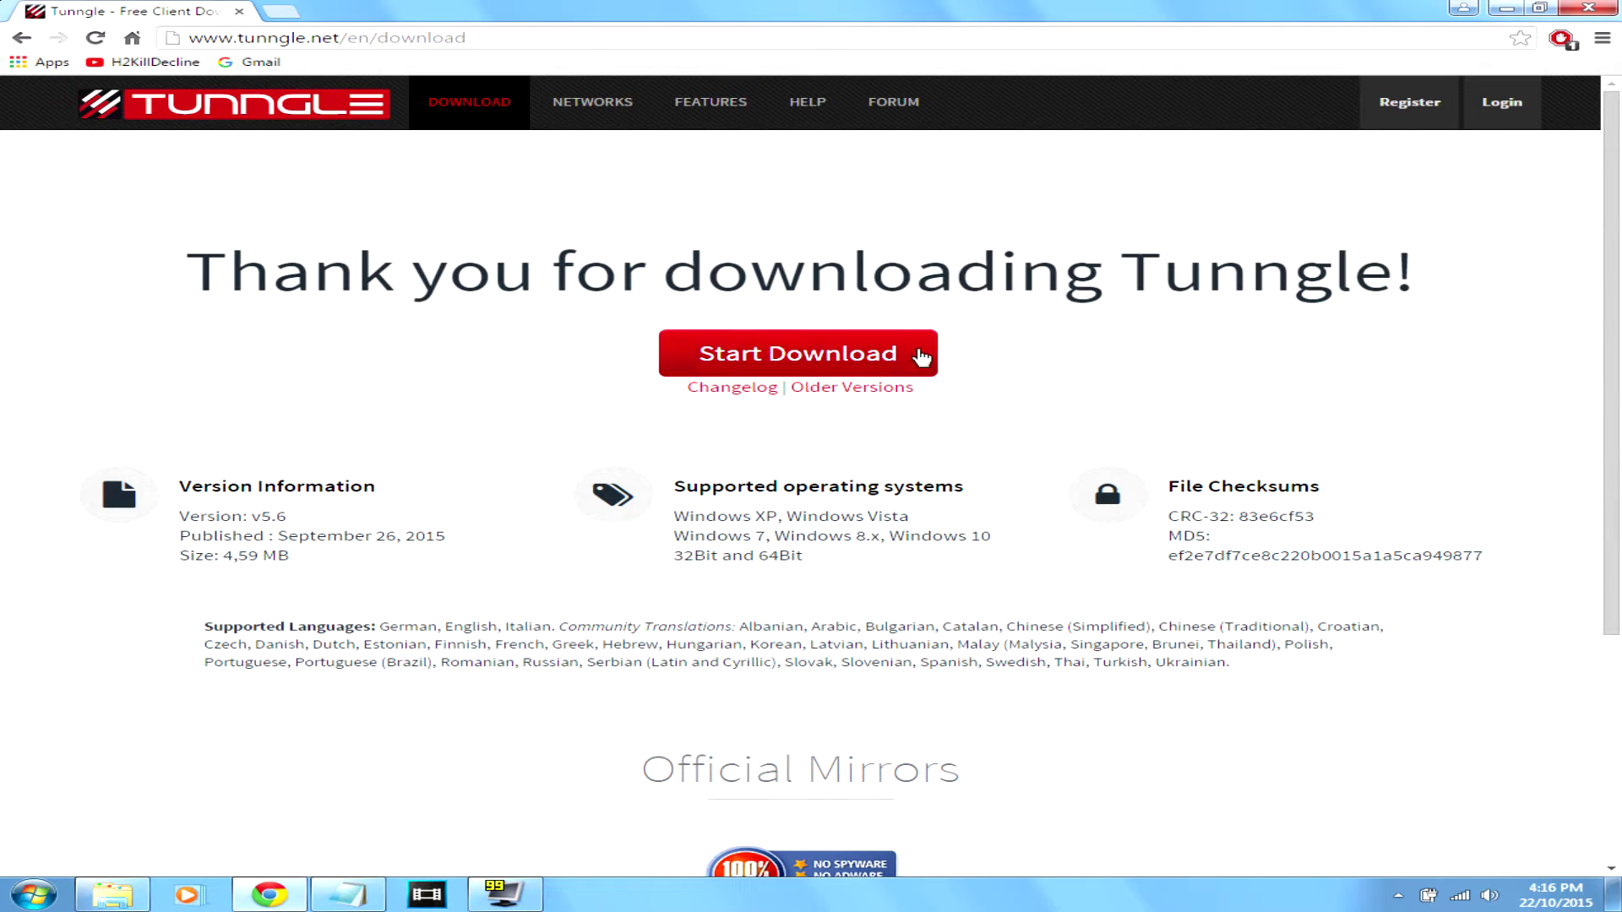
Leave the web browser, launch Tunngle from the desktop, and log in with the remembered account.
{"action": "left_click", "coordinate": [1588, 11]}
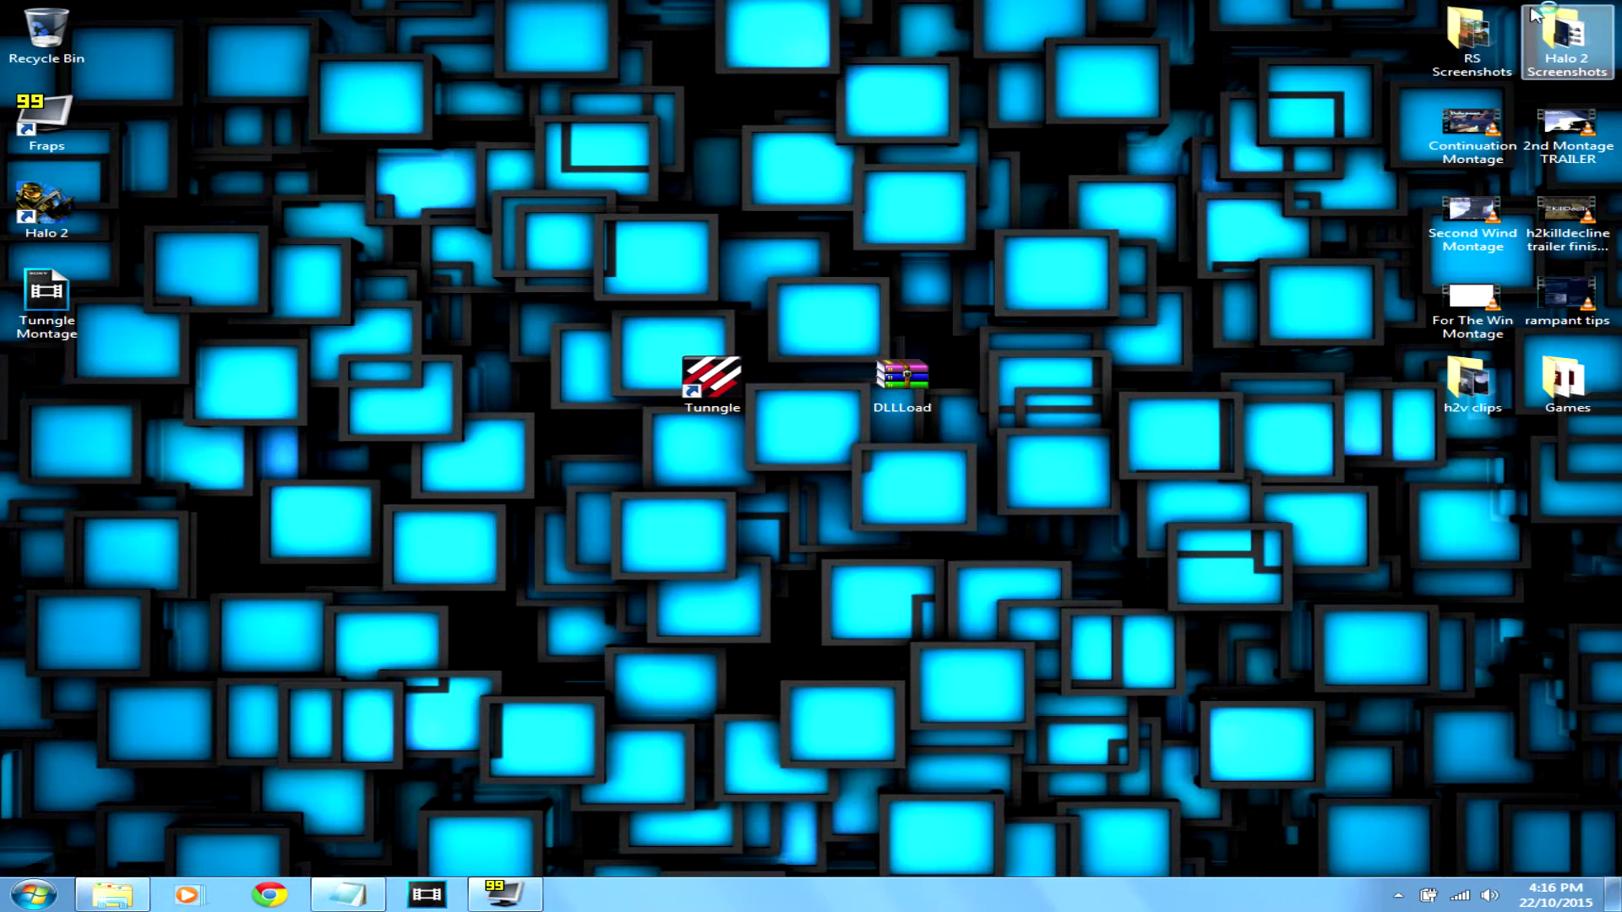
{"action": "double_click", "coordinate": [694, 382]}
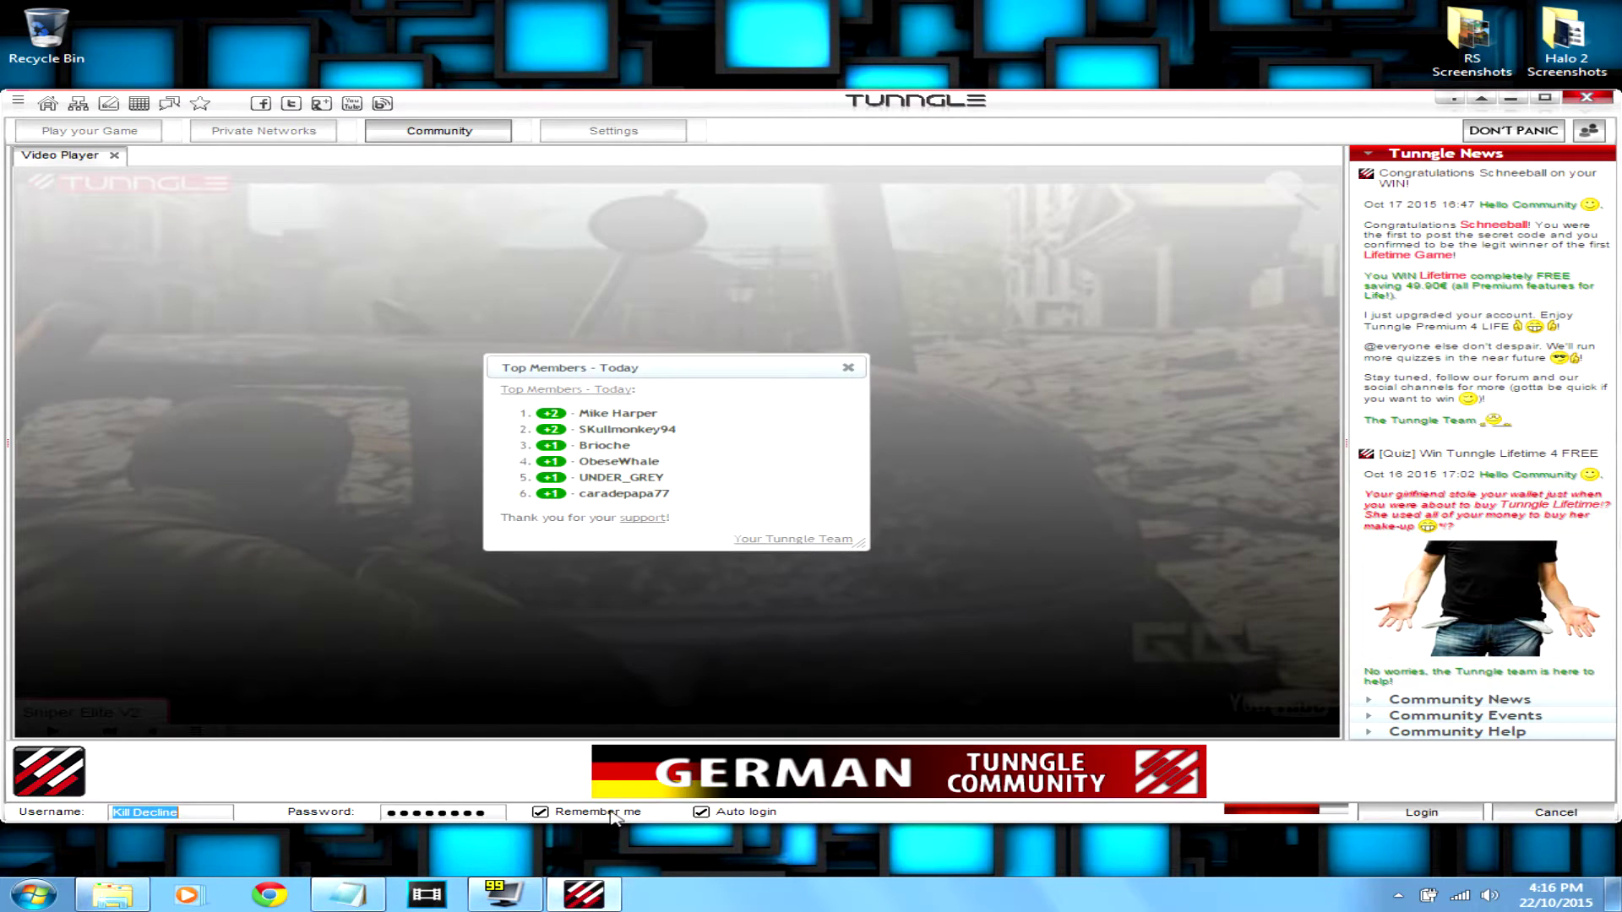
{"action": "left_click", "coordinate": [1359, 811]}
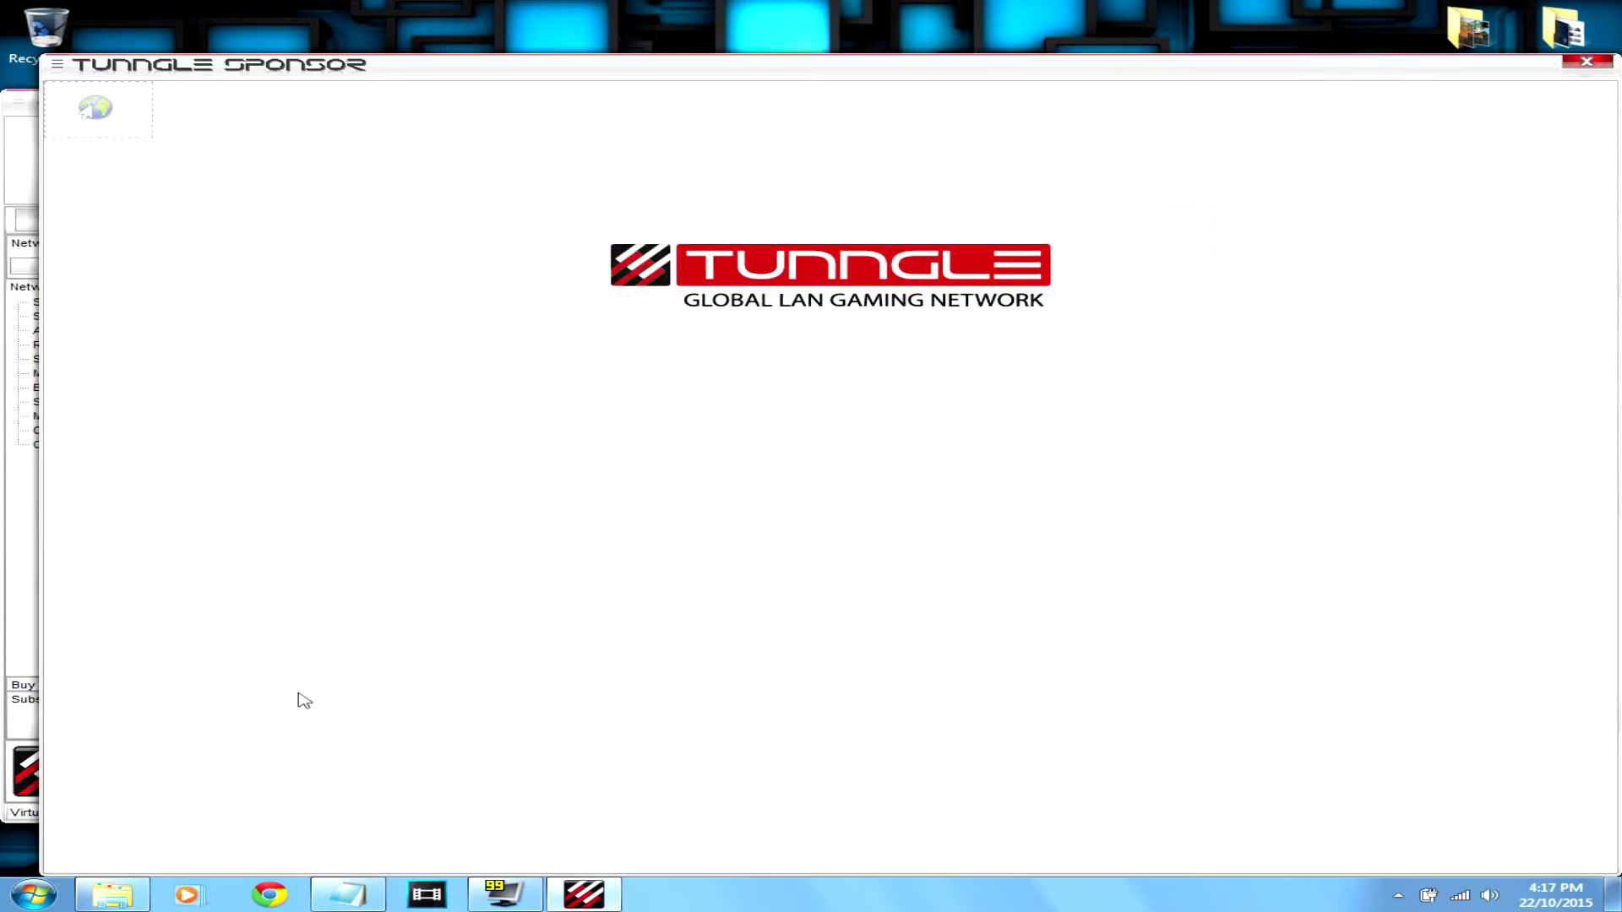
{"action": "left_click", "coordinate": [1586, 61]}
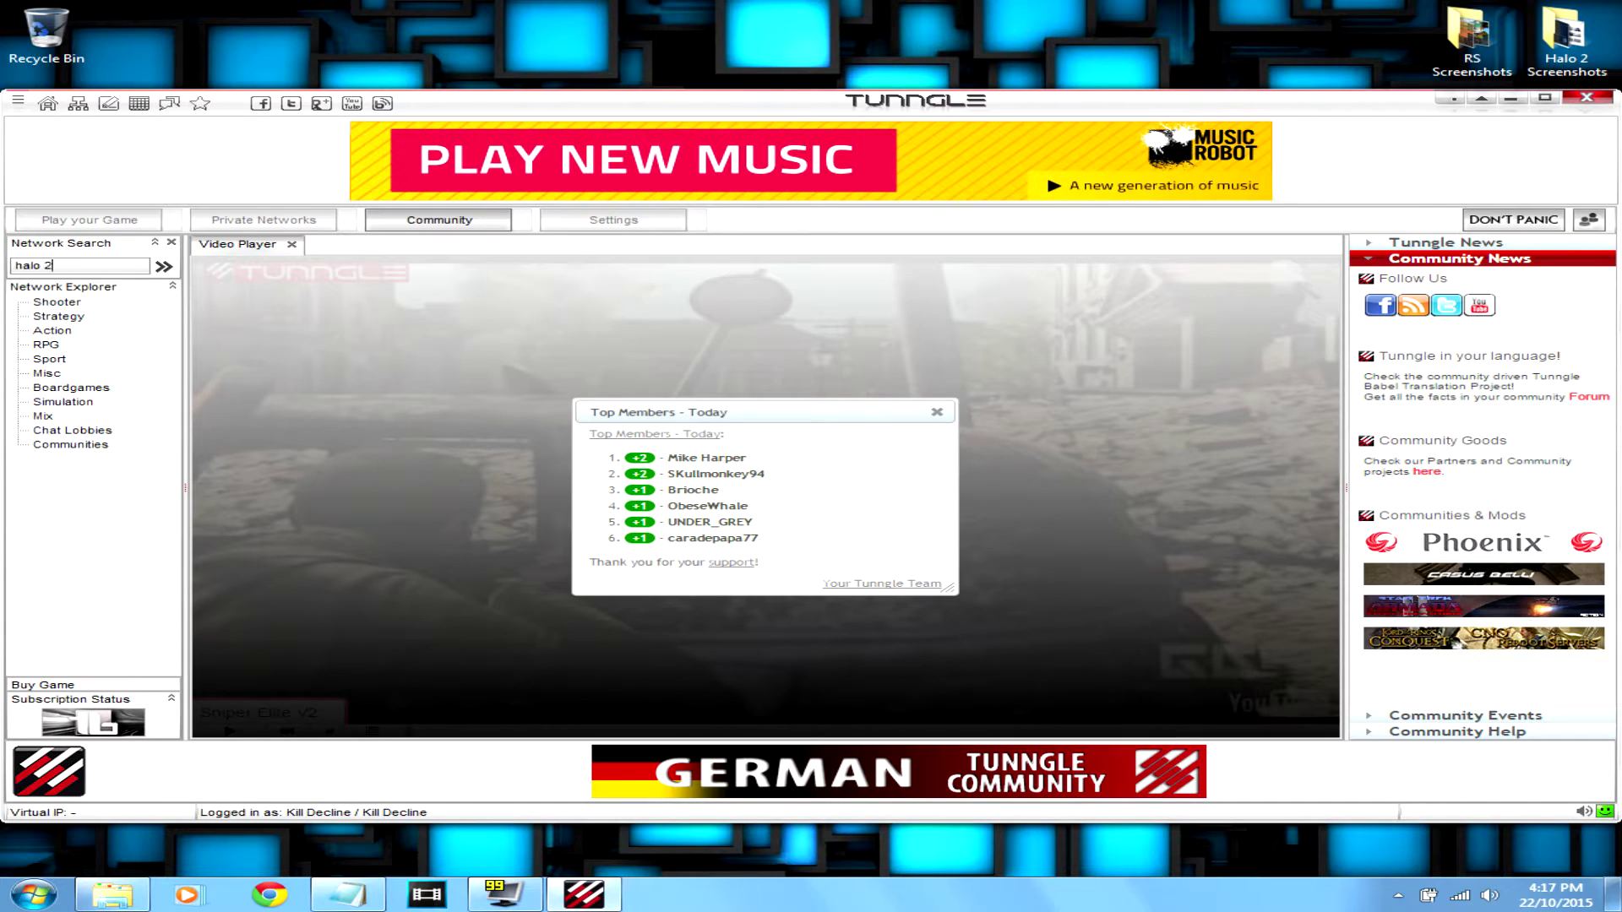
Search the Tunngle networks for "halo 2" and join the Halo 2 network, leaving only its chat page open in the minimized client.
{"action": "key", "text": "Return"}
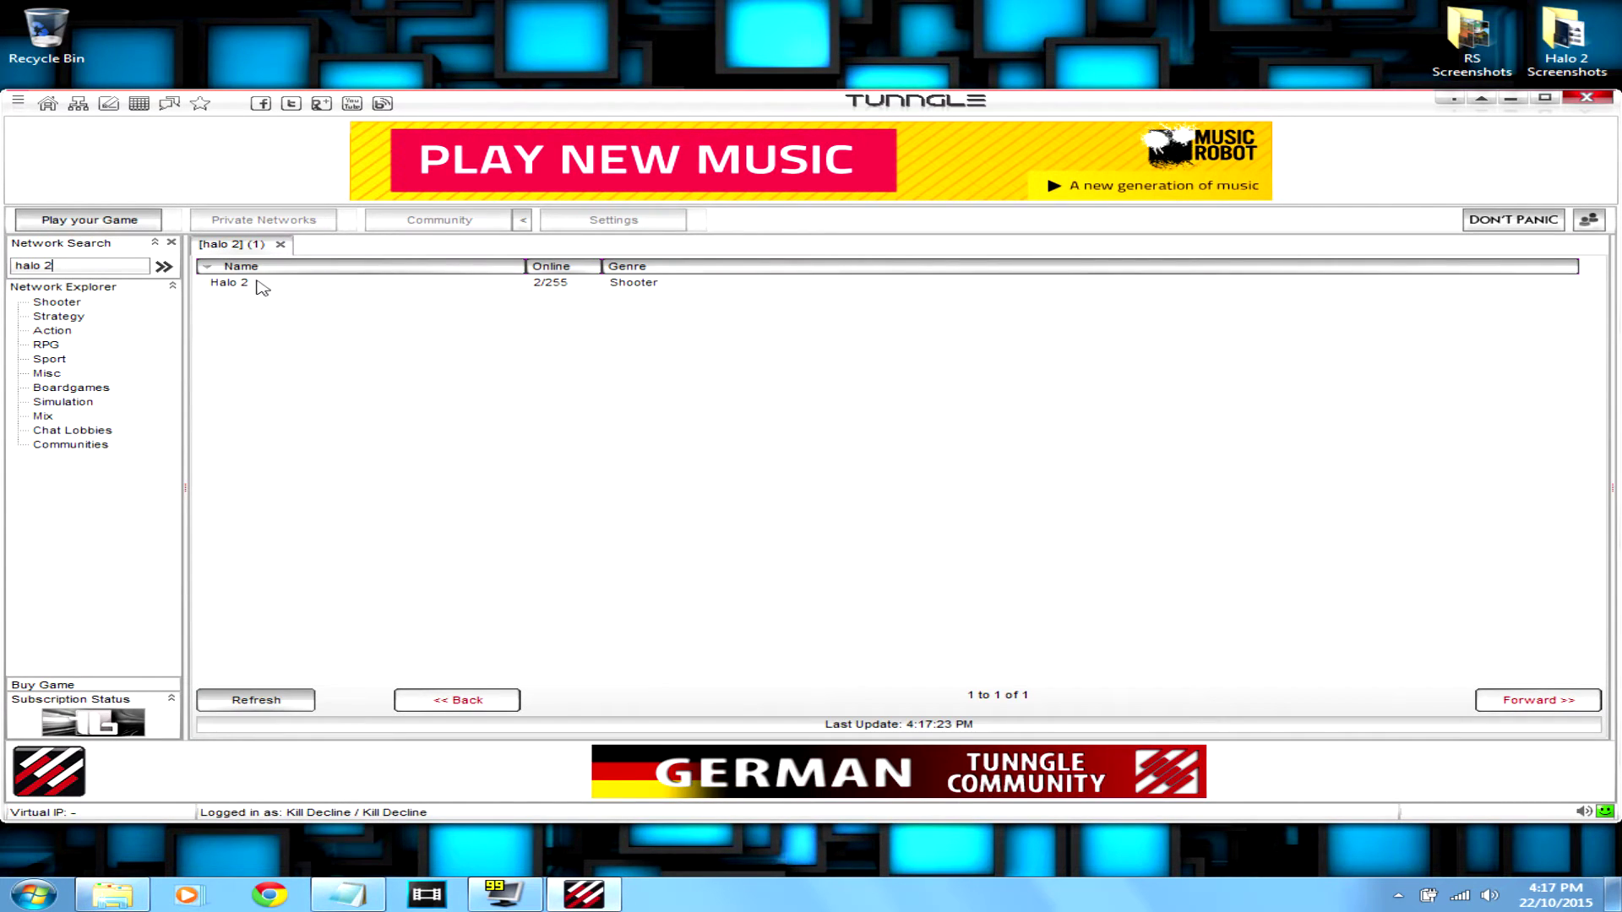
{"action": "double_click", "coordinate": [253, 286]}
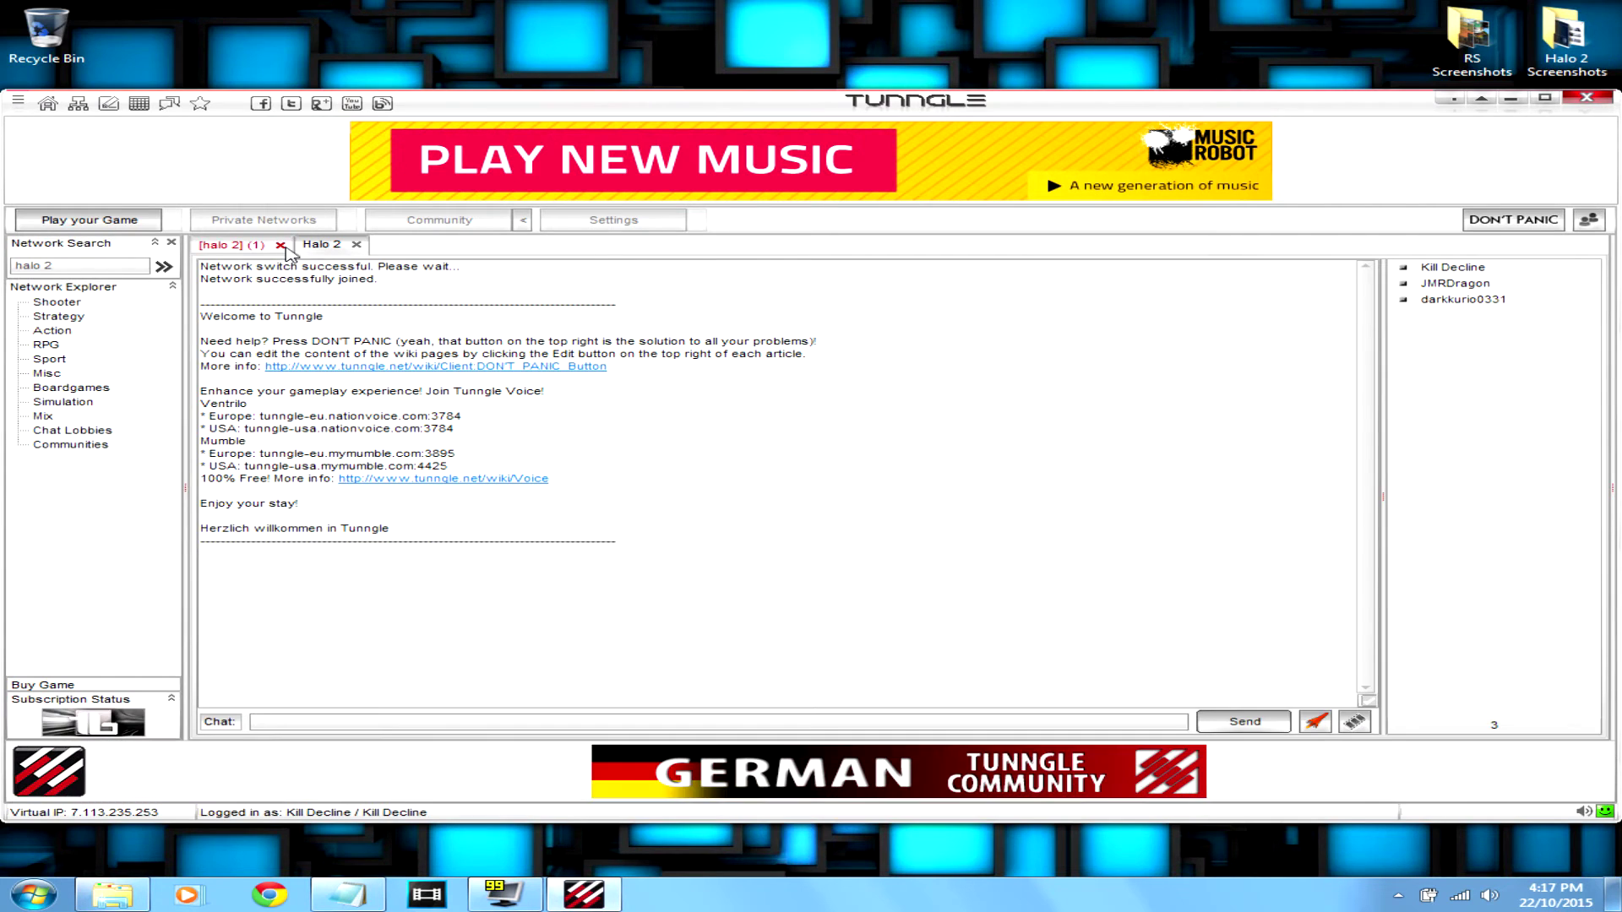
{"action": "left_click", "coordinate": [280, 245]}
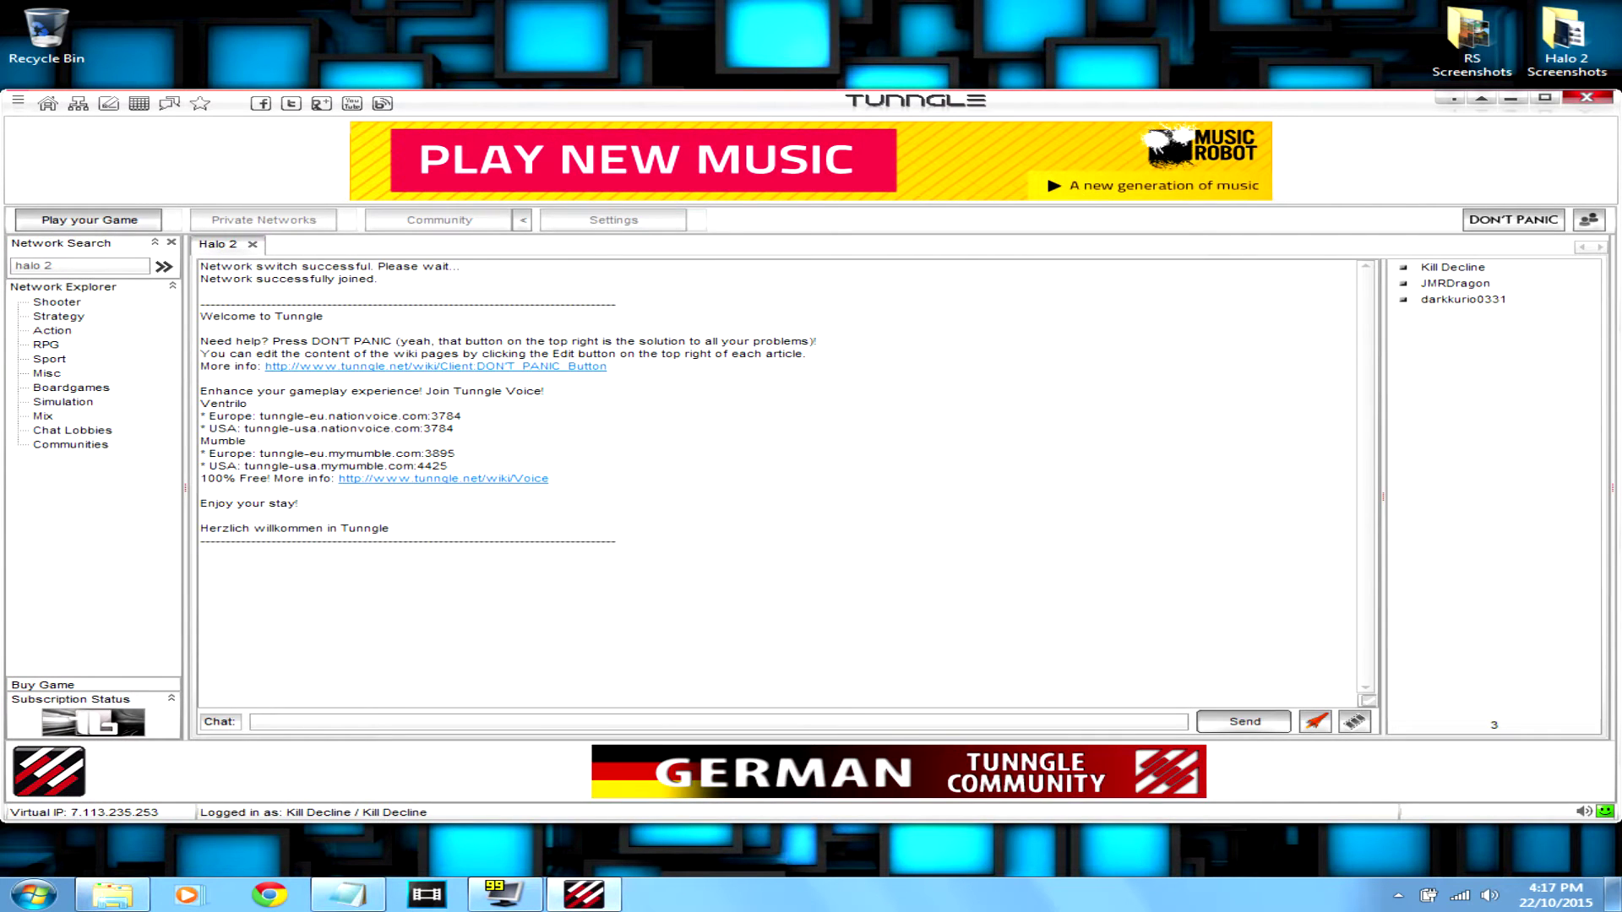
{"action": "left_click", "coordinate": [1512, 99]}
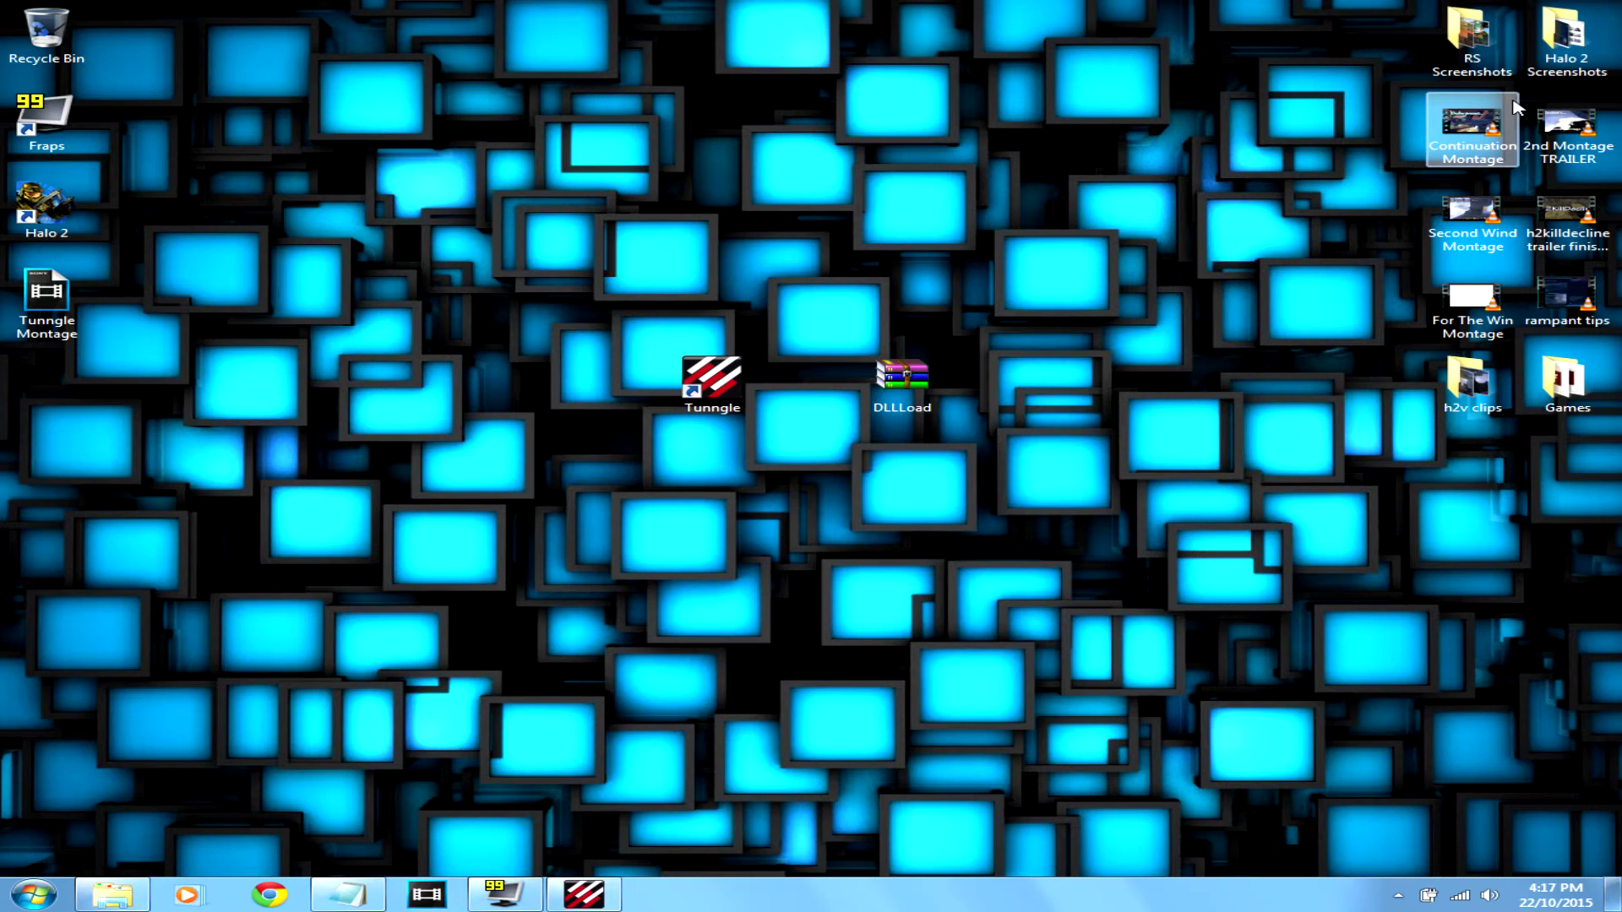
{"action": "left_click", "coordinate": [605, 891]}
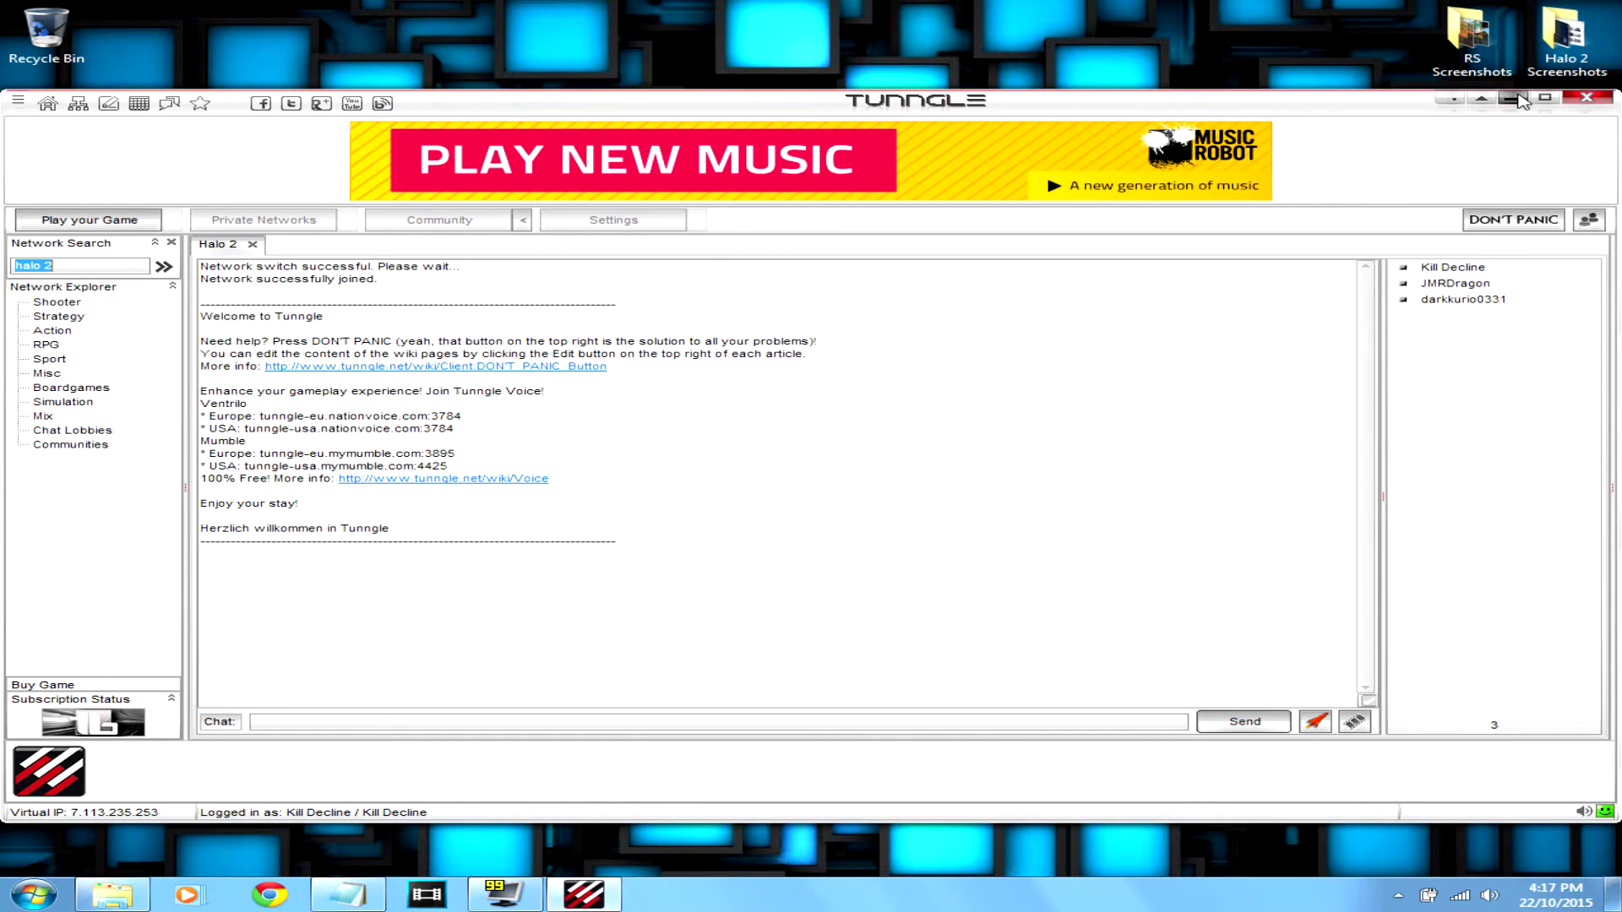
{"action": "left_click", "coordinate": [1519, 98]}
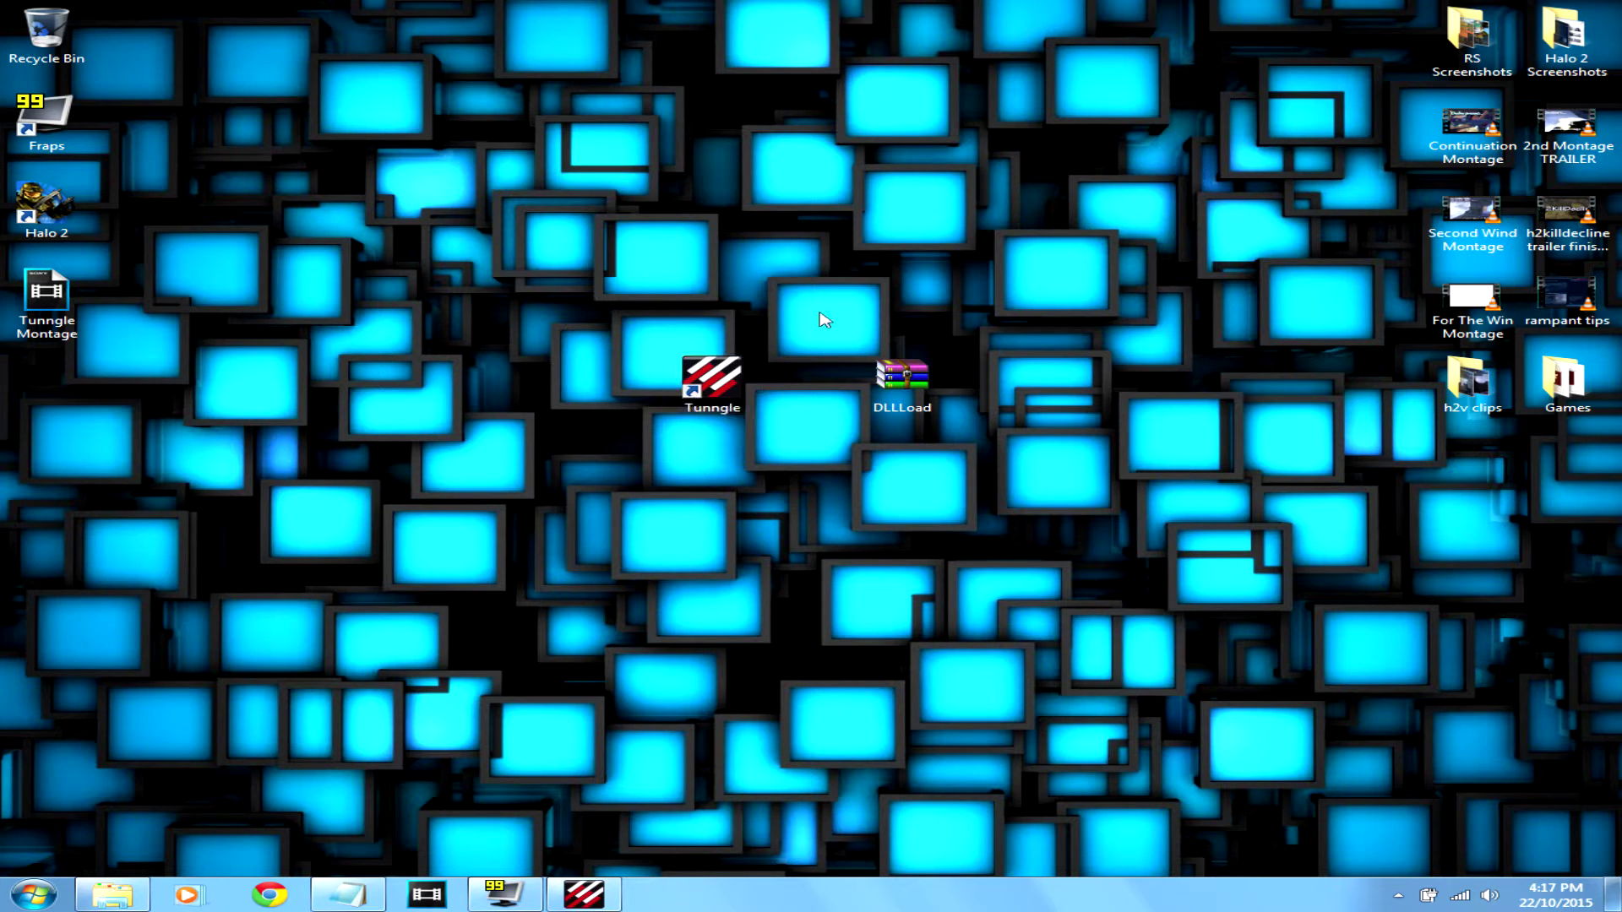
{"action": "left_click_drag", "start_coordinate": [810, 309], "coordinate": [897, 338]}
Copy the MediaFire download link for DLLLoad.rar from the Notepad note and minimize the note.
{"action": "left_click", "coordinate": [348, 896]}
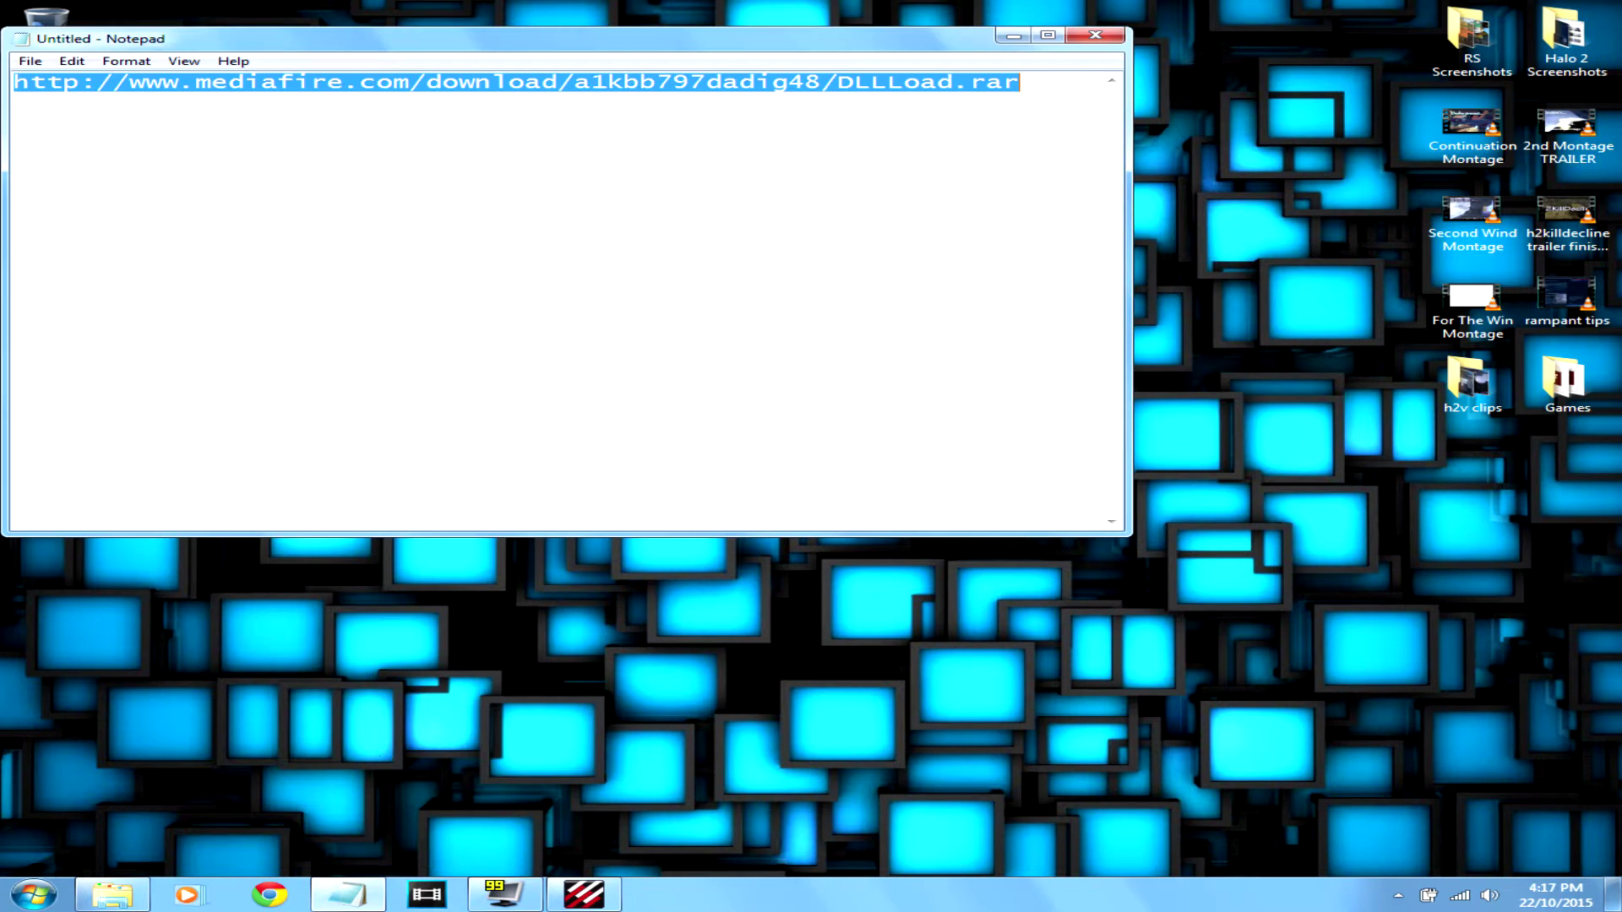
{"action": "left_click_drag", "start_coordinate": [1019, 82], "coordinate": [12, 82]}
{"action": "right_click", "coordinate": [324, 84]}
{"action": "left_click", "coordinate": [429, 145]}
{"action": "left_click", "coordinate": [1013, 37]}
Open the copied DLLLoad.rar MediaFire link in a new Chrome window.
{"action": "right_click", "coordinate": [269, 895]}
{"action": "left_click", "coordinate": [289, 763]}
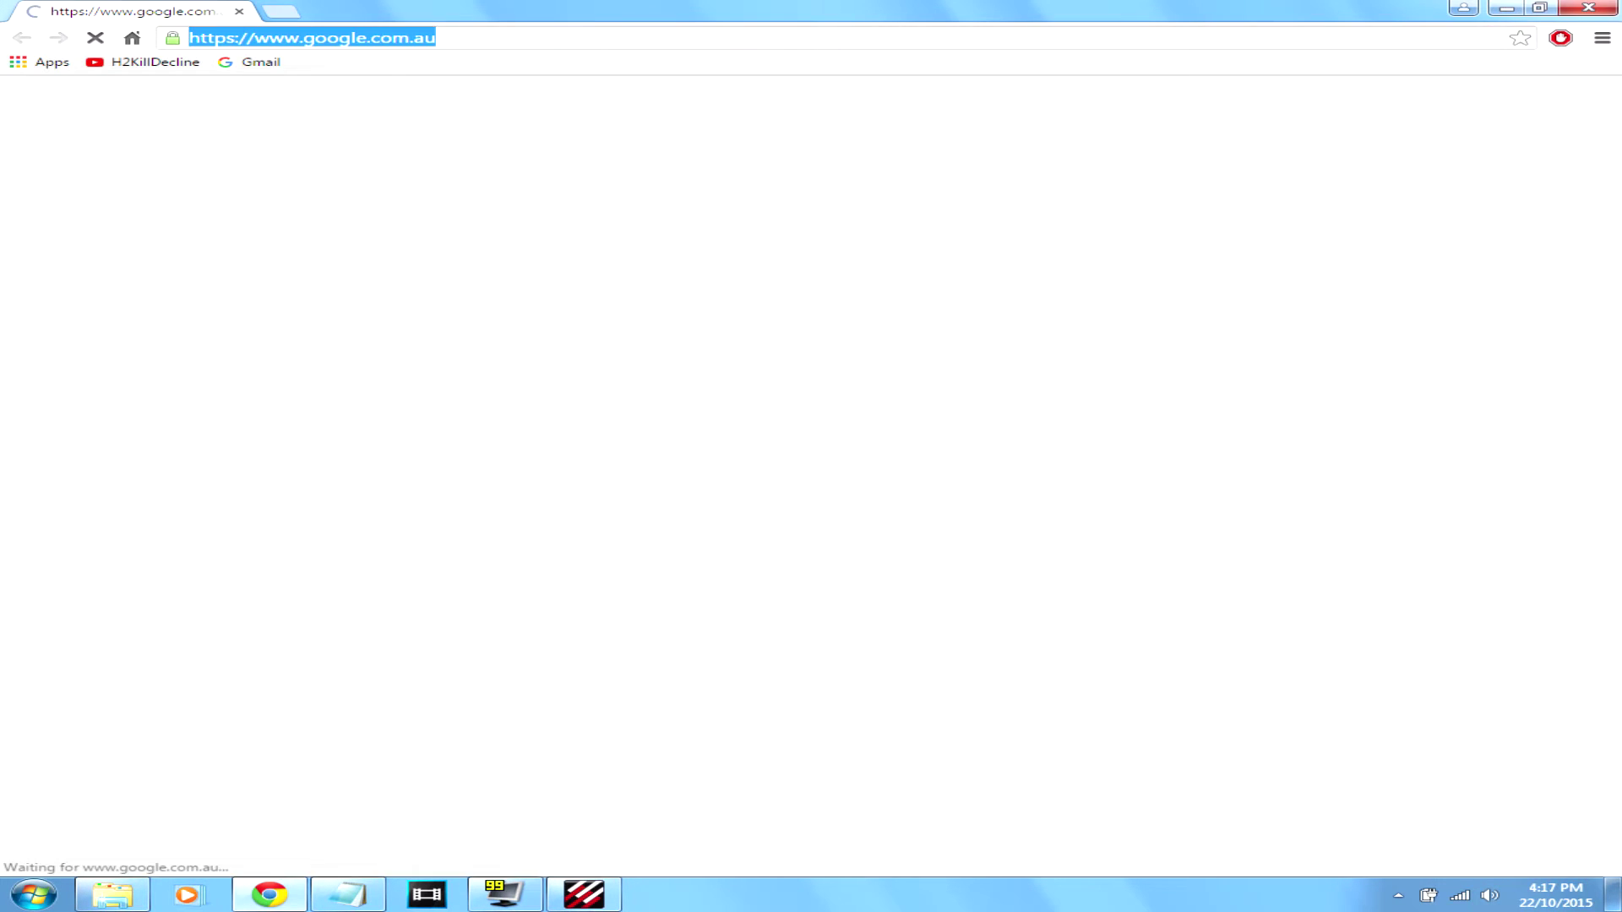
{"action": "key", "text": "ctrl+v"}
{"action": "key", "text": "Return"}
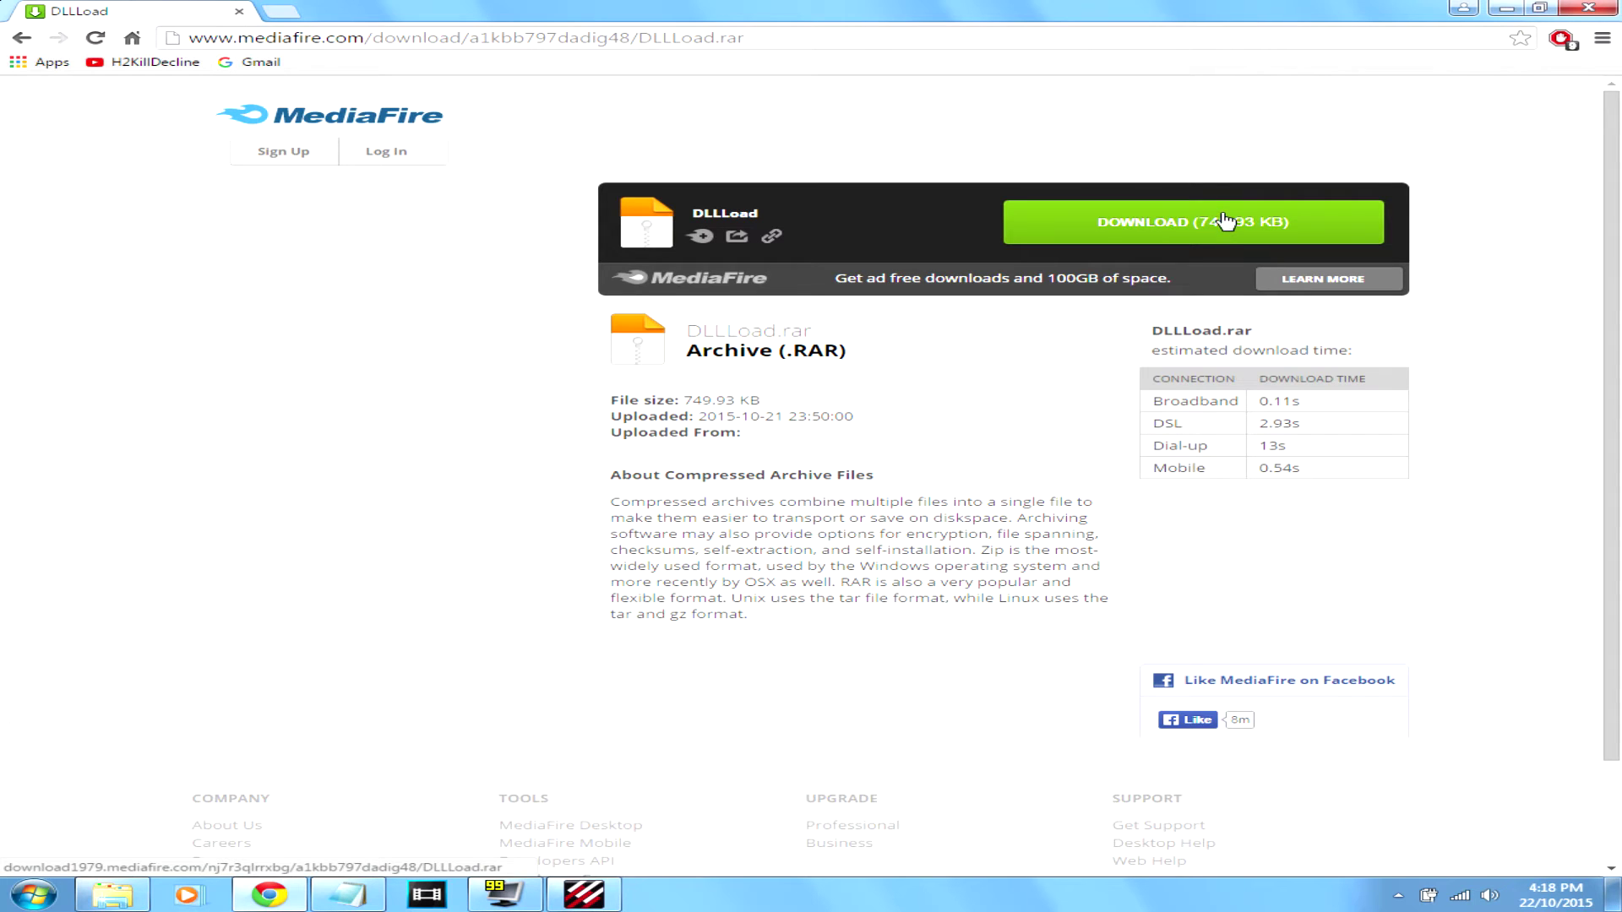
View the AVG antivirus protection options from the notification area, then dismiss them.
{"action": "left_click", "coordinate": [1399, 894]}
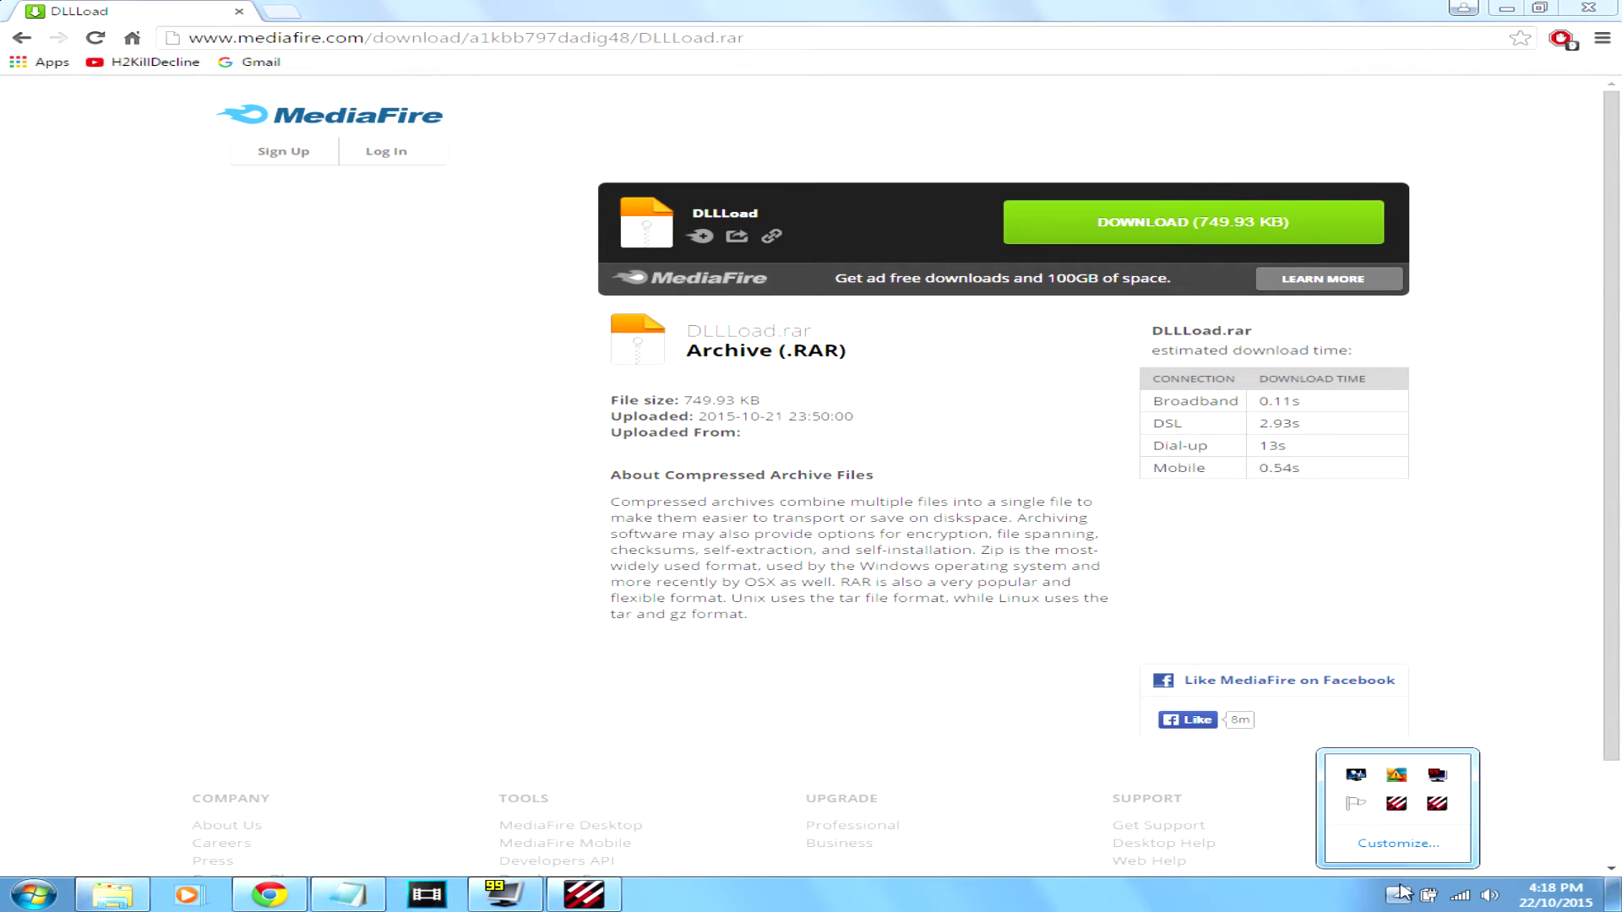
{"action": "right_click", "coordinate": [1395, 775]}
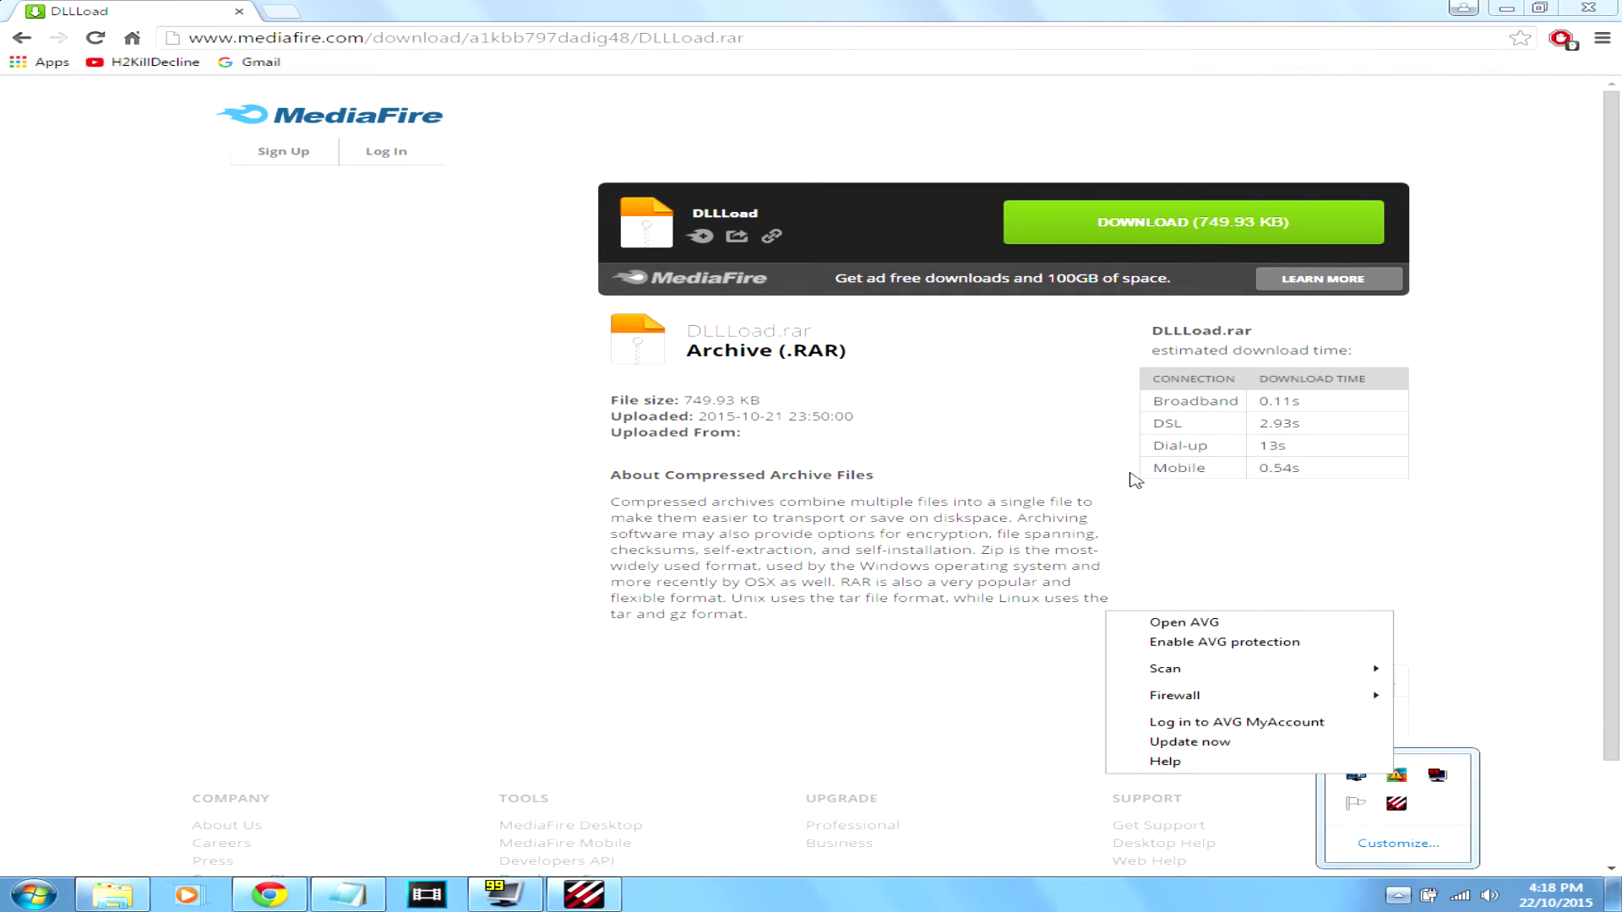
{"action": "left_click", "coordinate": [929, 355]}
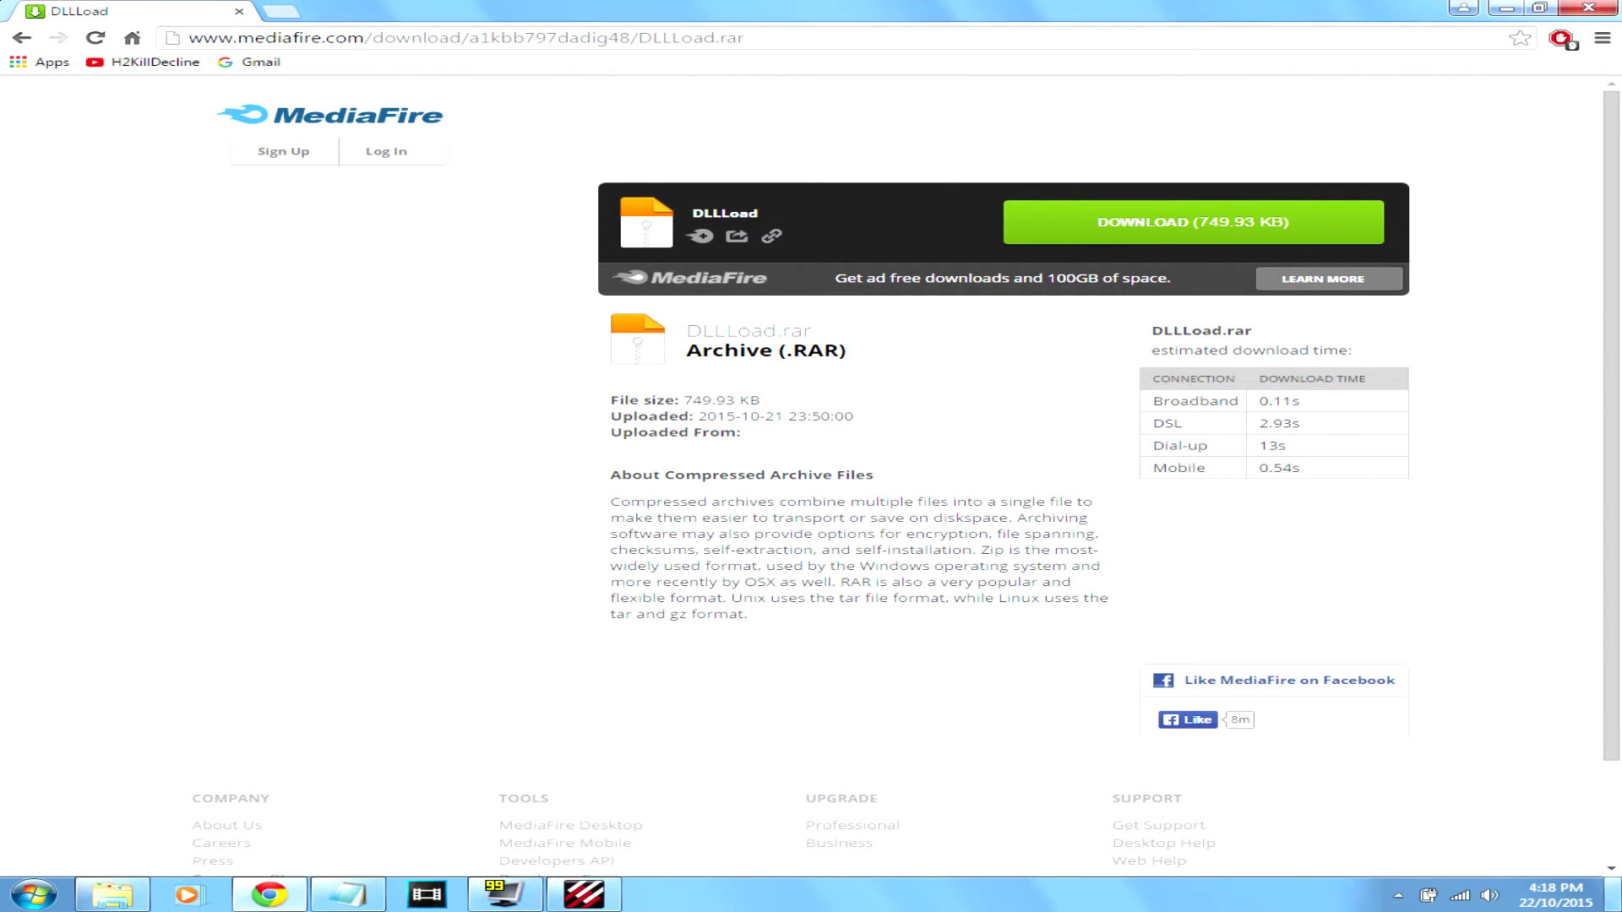
Examine the contents of the DLLLoad folder inside the desktop's DLLLoad.rar archive in WinRAR, then close the archive.
{"action": "left_click", "coordinate": [1613, 895]}
{"action": "double_click", "coordinate": [902, 379]}
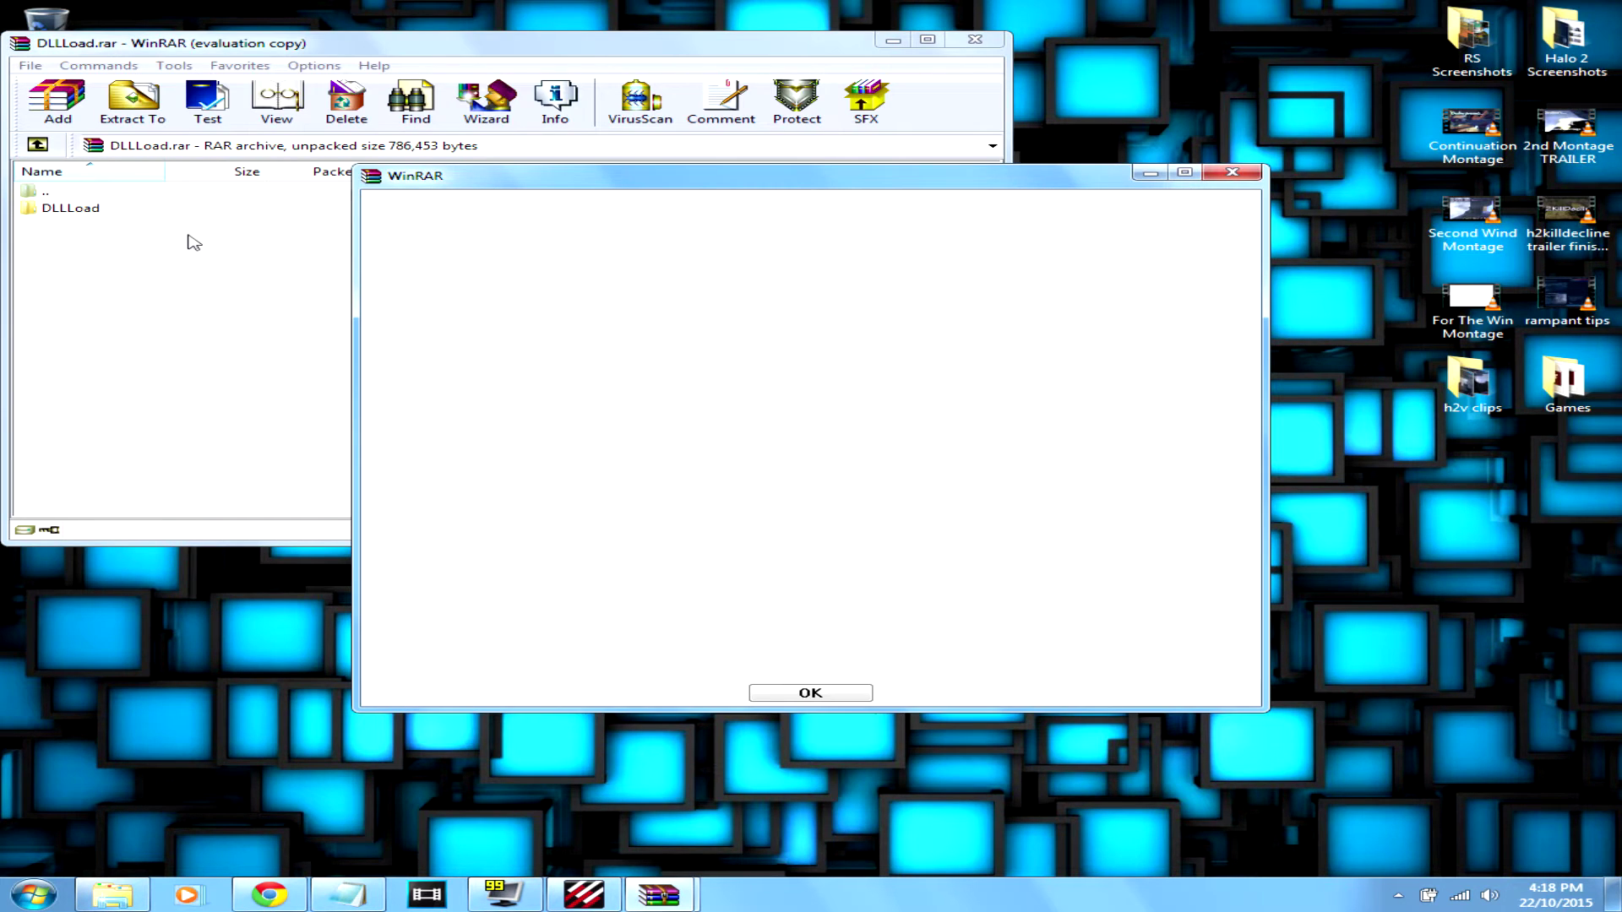
{"action": "left_click", "coordinate": [1219, 177]}
{"action": "double_click", "coordinate": [207, 210]}
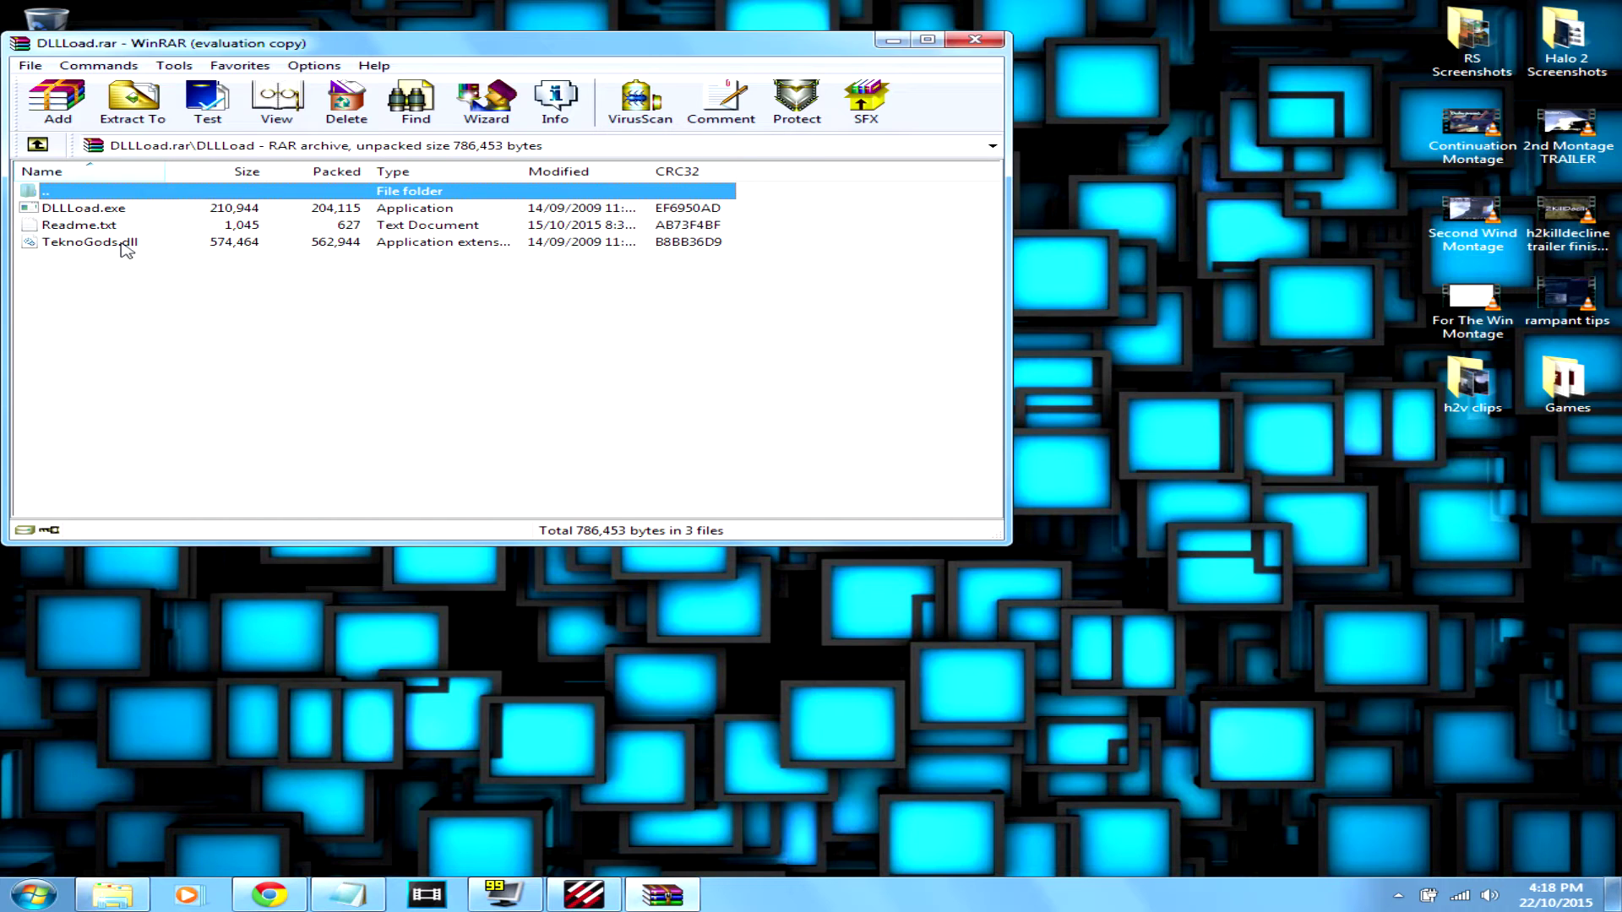
{"action": "left_click", "coordinate": [975, 41]}
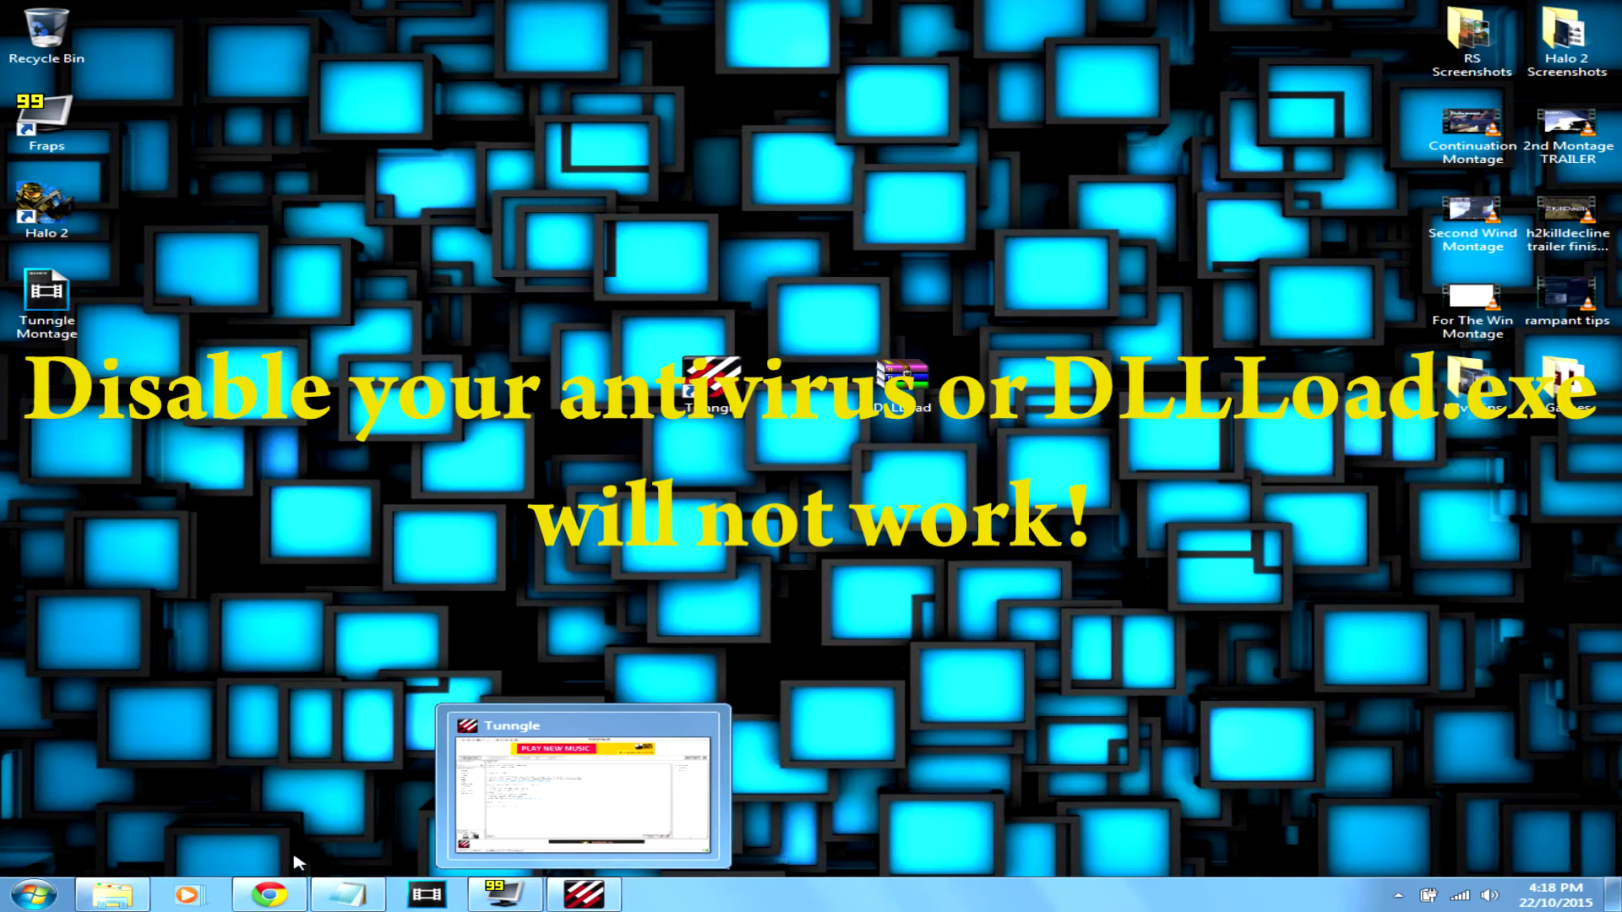
Extract the DLLLoad archive directly onto the desktop.
{"action": "left_click", "coordinate": [269, 894]}
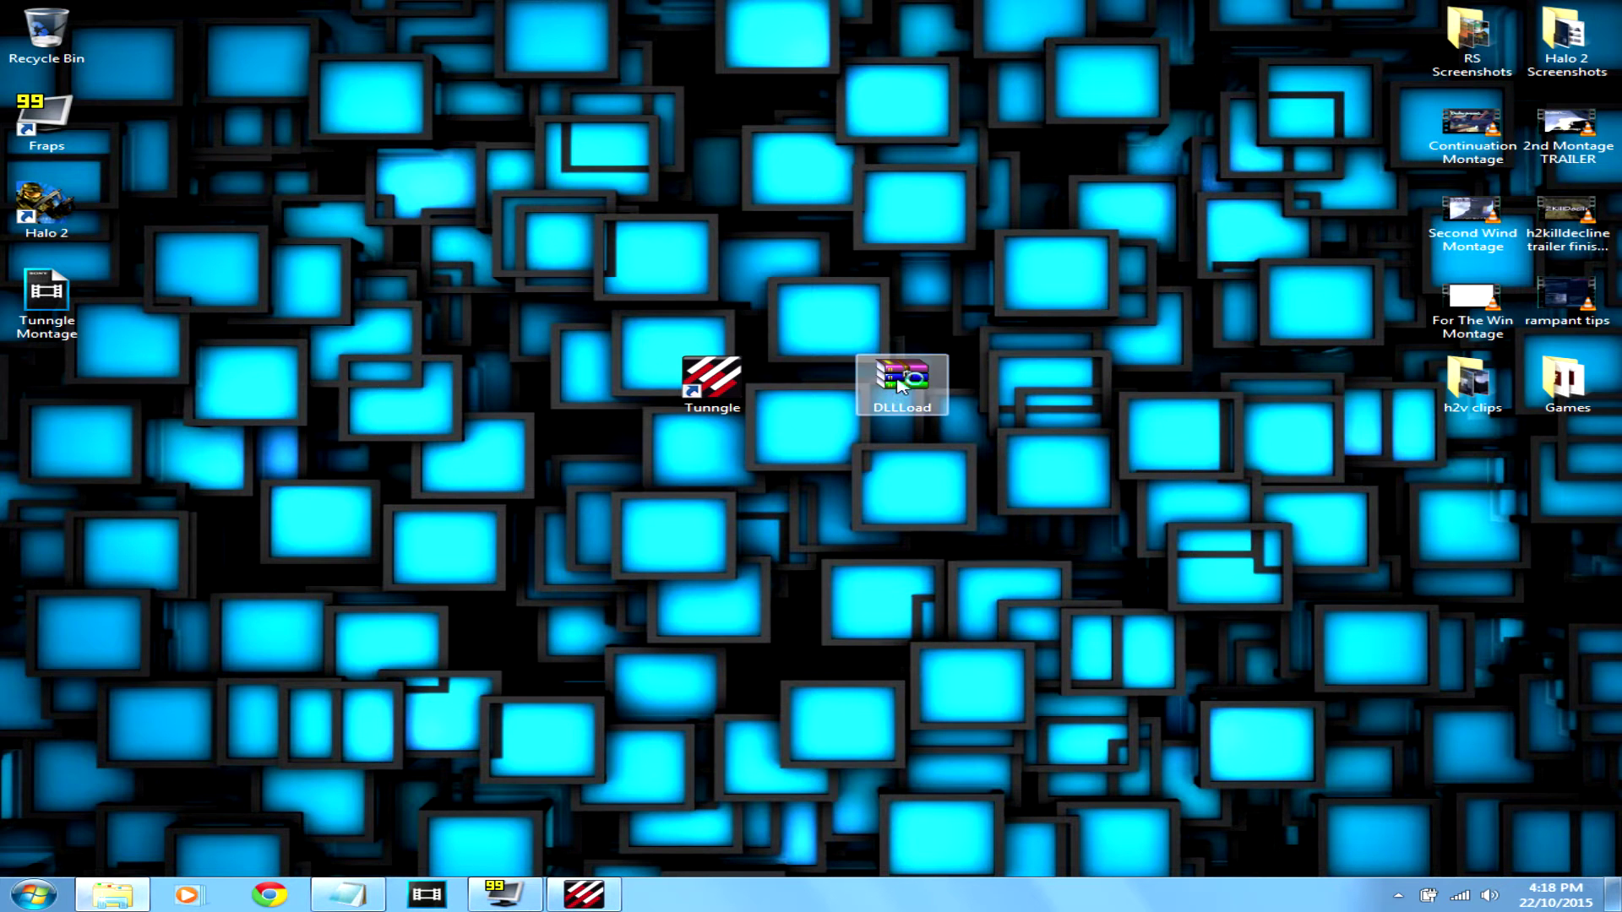
{"action": "left_click_drag", "start_coordinate": [810, 318], "coordinate": [1081, 503]}
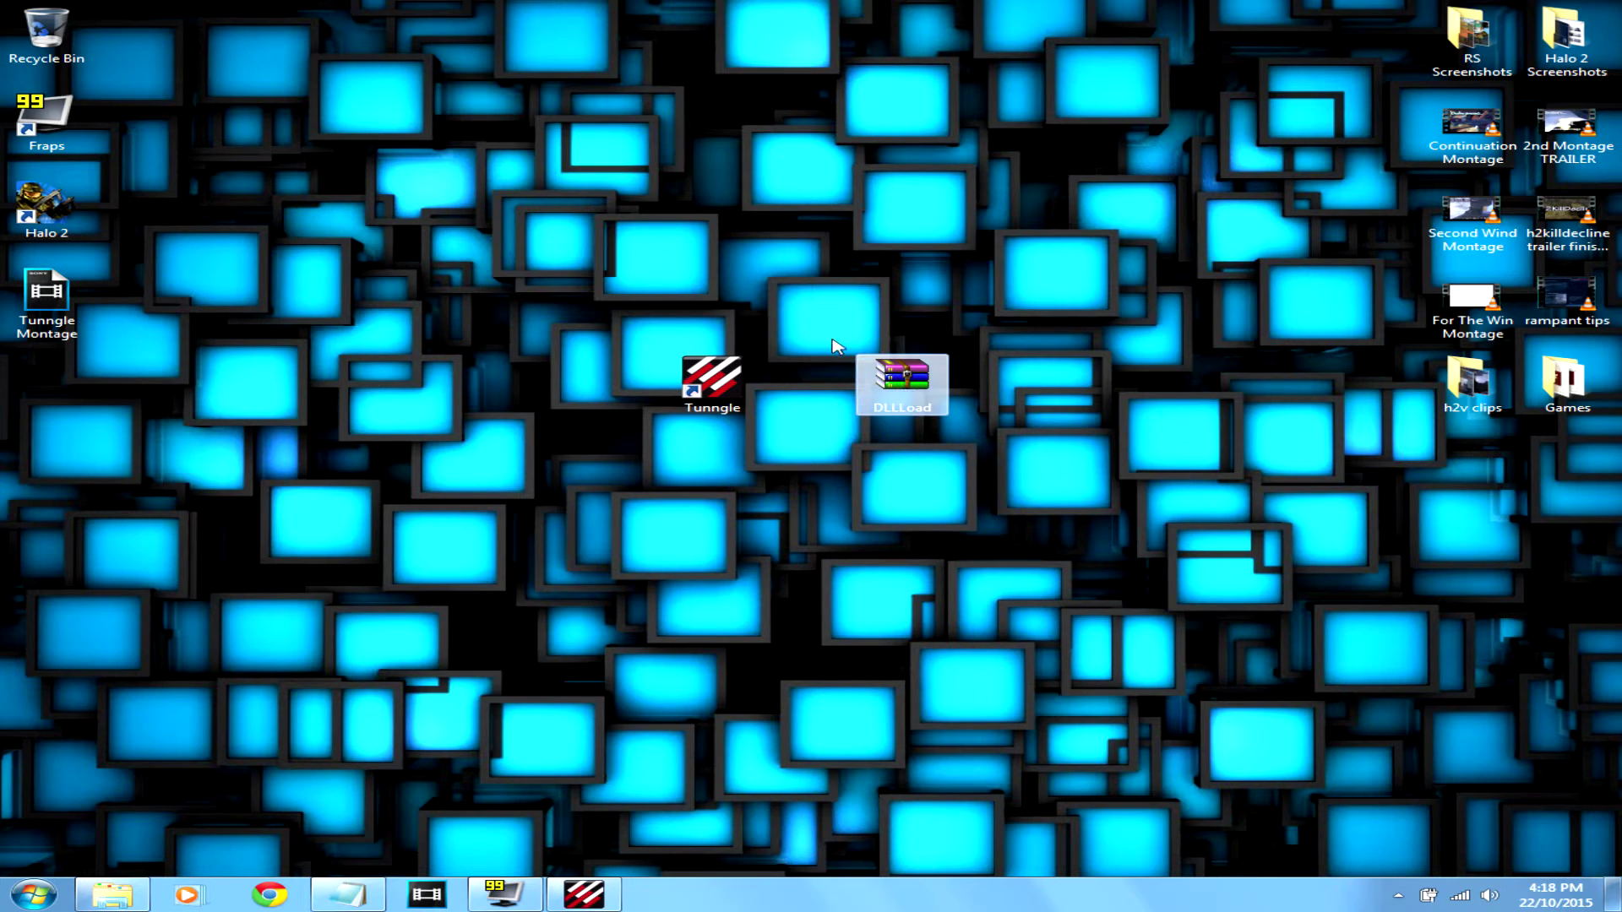
{"action": "left_click_drag", "start_coordinate": [833, 339], "coordinate": [916, 384]}
{"action": "right_click", "coordinate": [918, 392]}
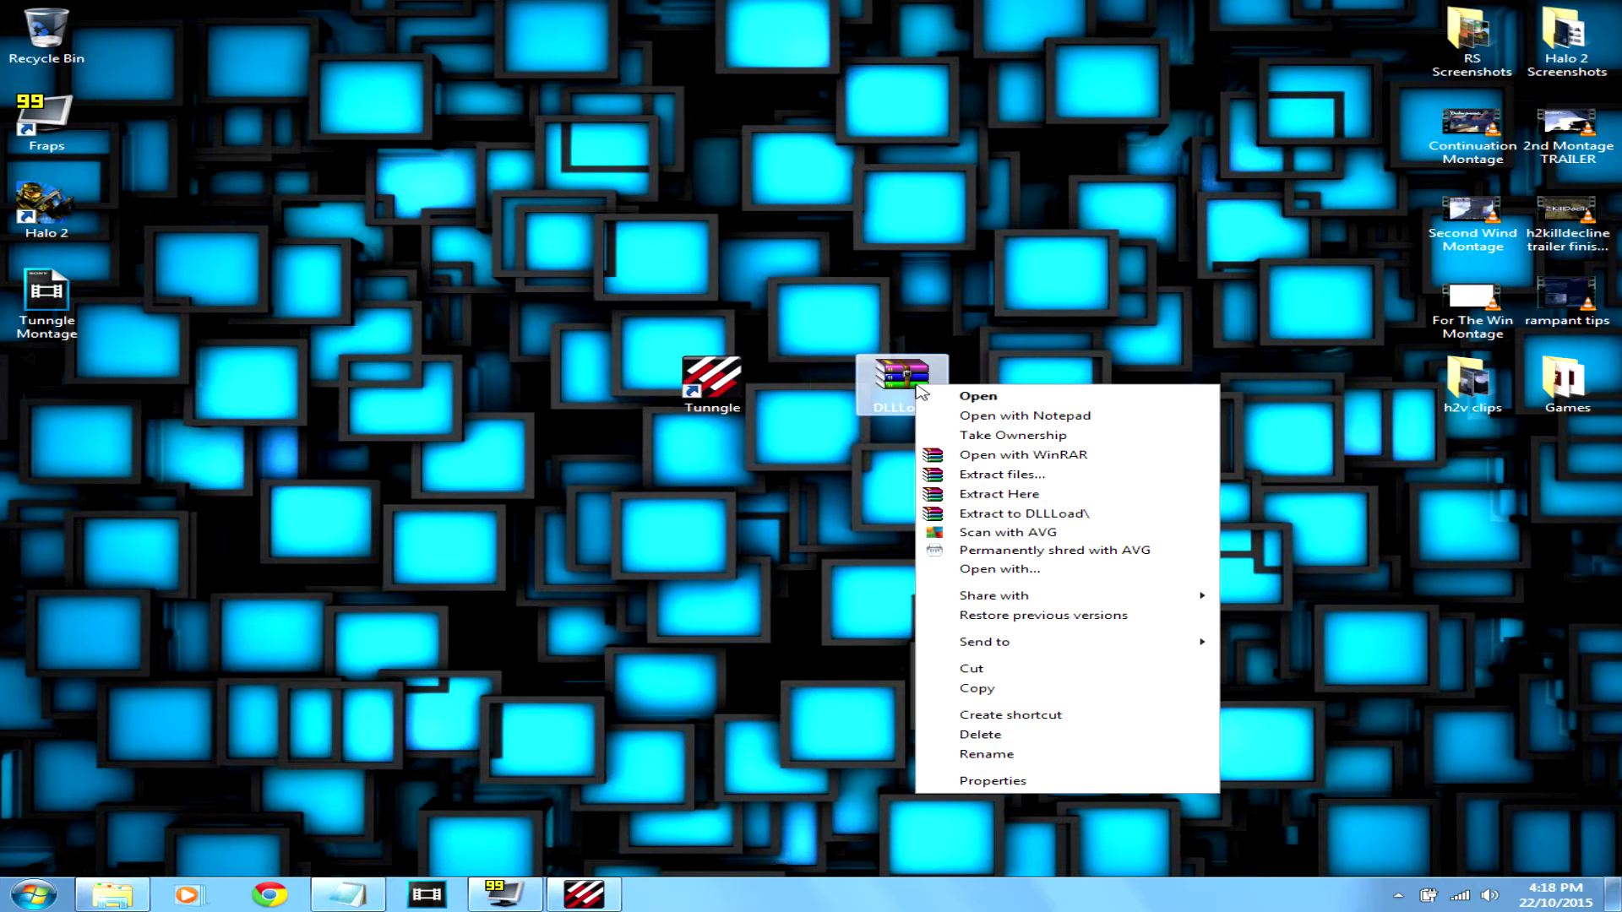
{"action": "left_click", "coordinate": [1031, 497]}
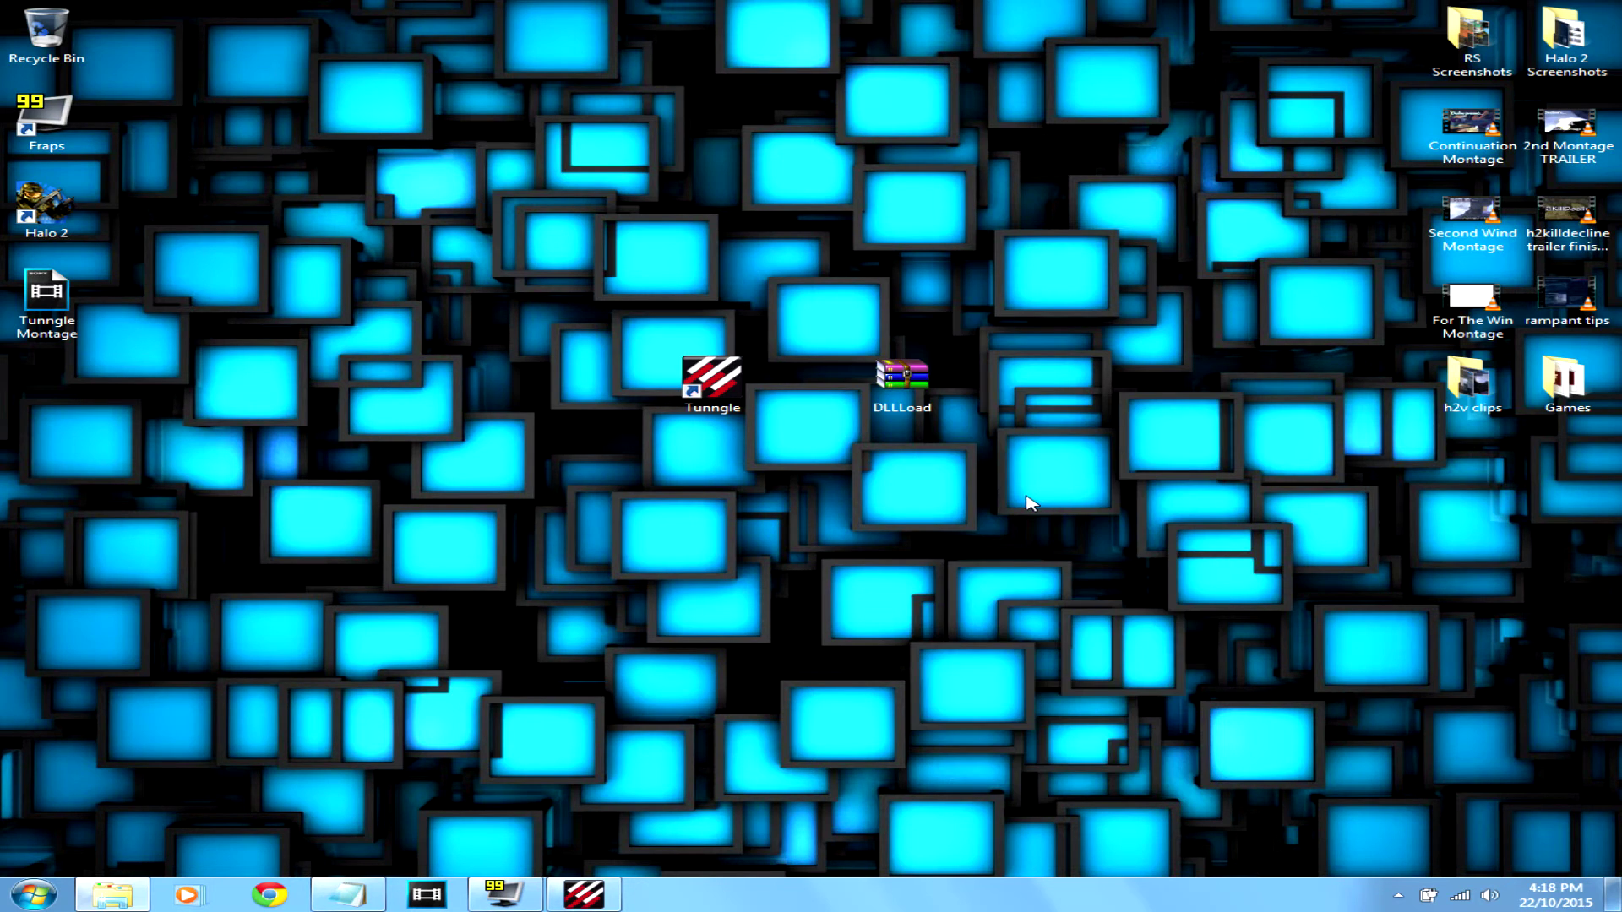
{"action": "left_click_drag", "start_coordinate": [810, 334], "coordinate": [999, 434]}
{"action": "left_click", "coordinate": [999, 434]}
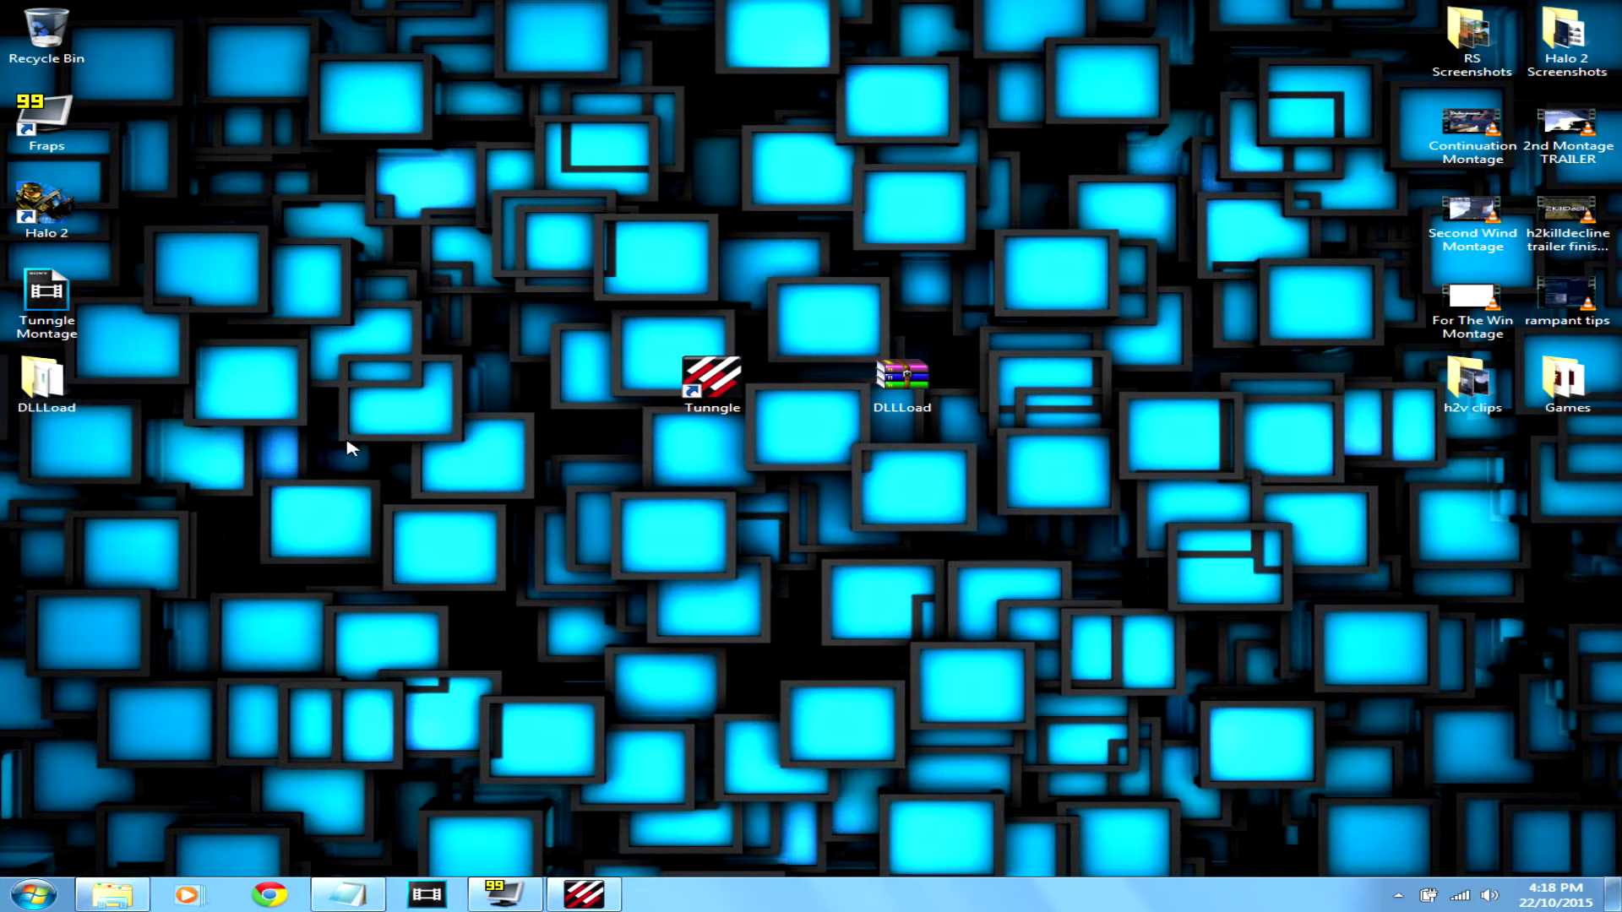
Inspect the DLLLoad application and TeknoGods.dll in the extracted DLLLoad folder, then close the folder.
{"action": "double_click", "coordinate": [46, 382]}
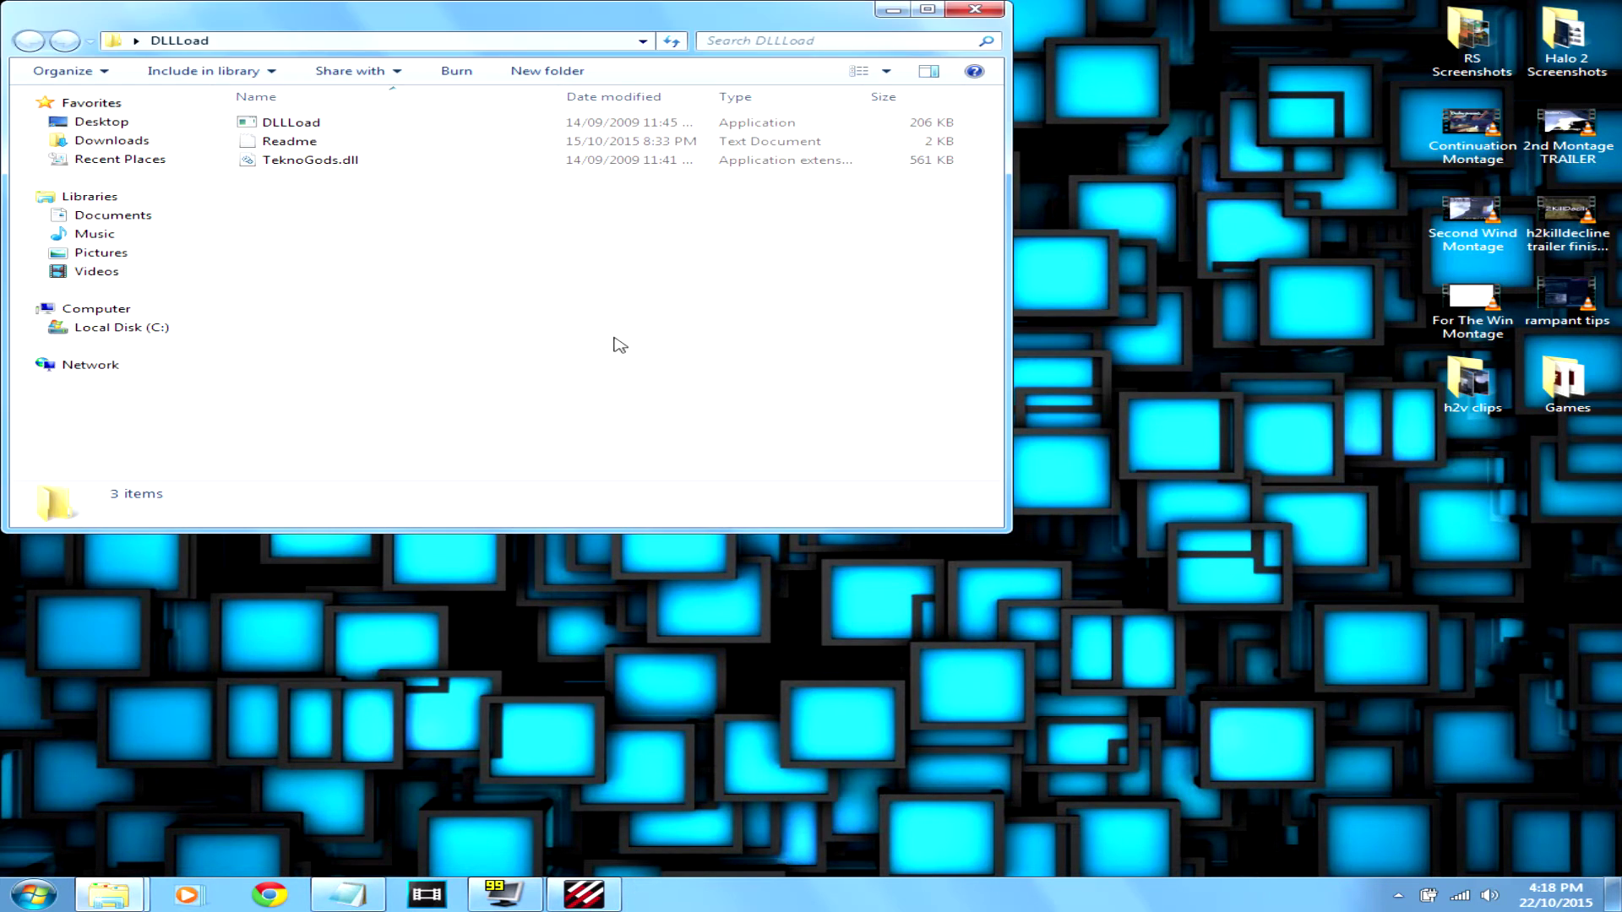
{"action": "left_click", "coordinate": [342, 162]}
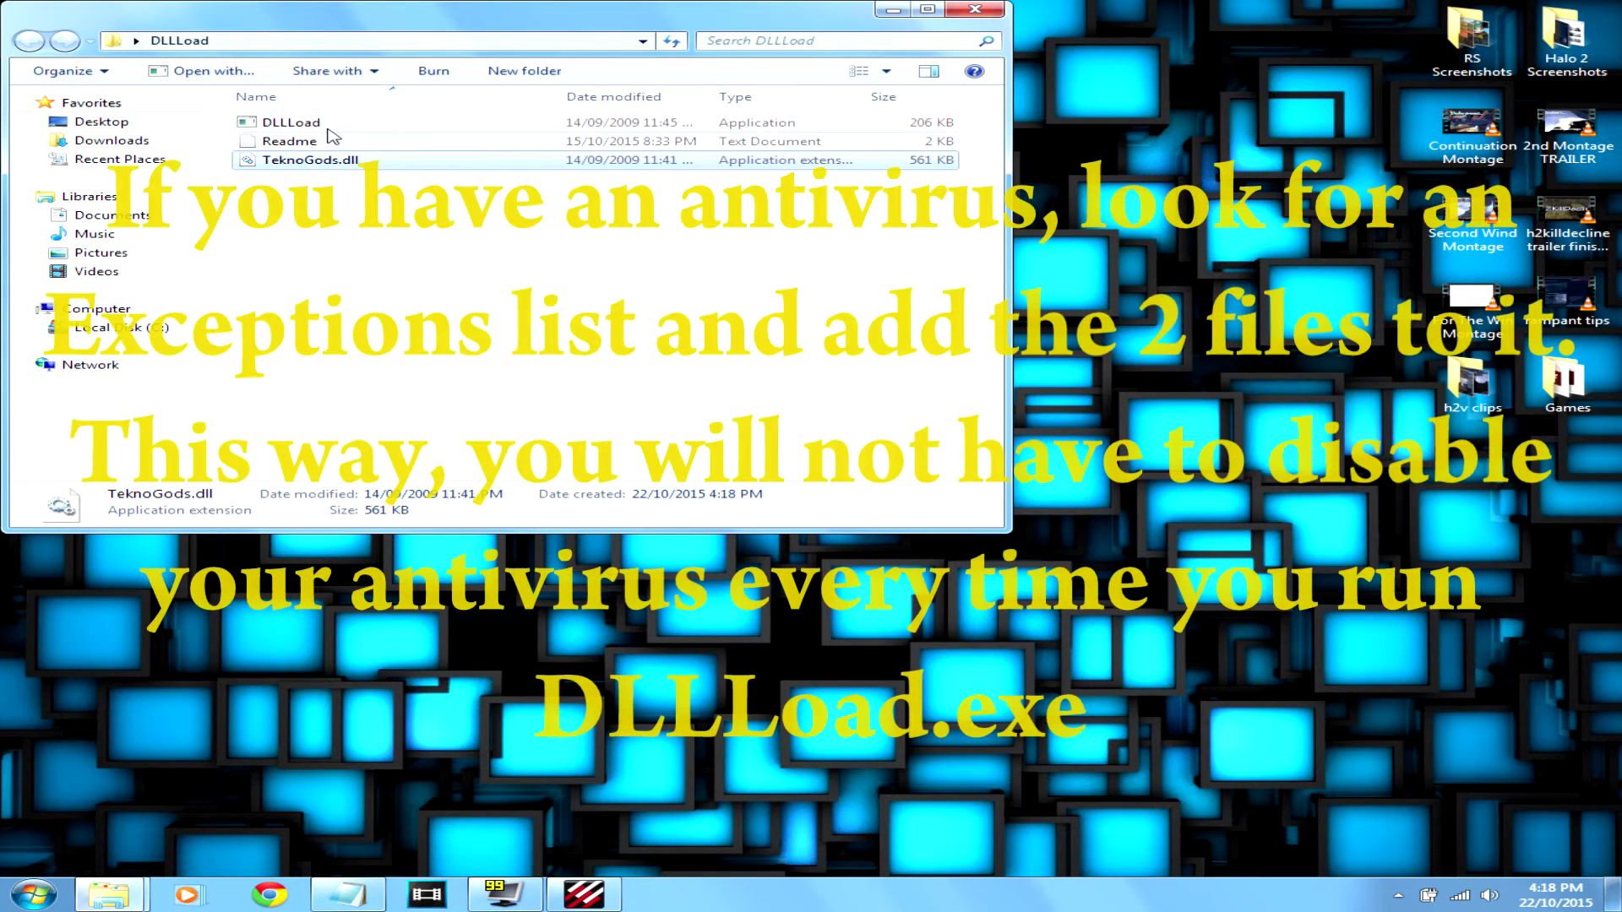
{"action": "left_click", "coordinate": [328, 127]}
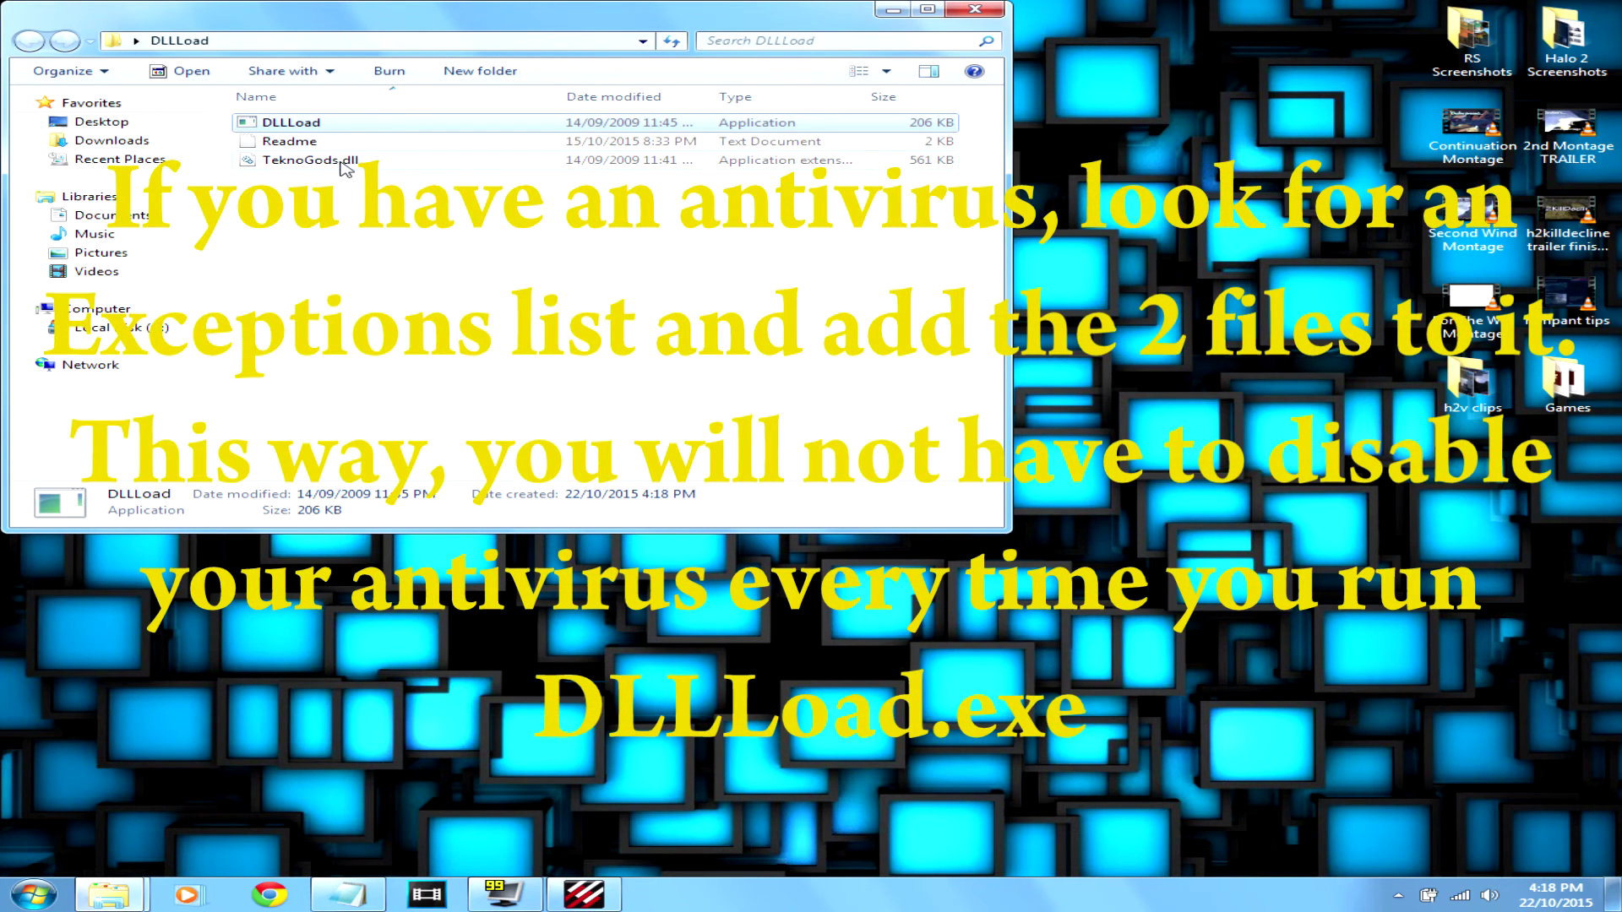
{"action": "left_click", "coordinate": [342, 162]}
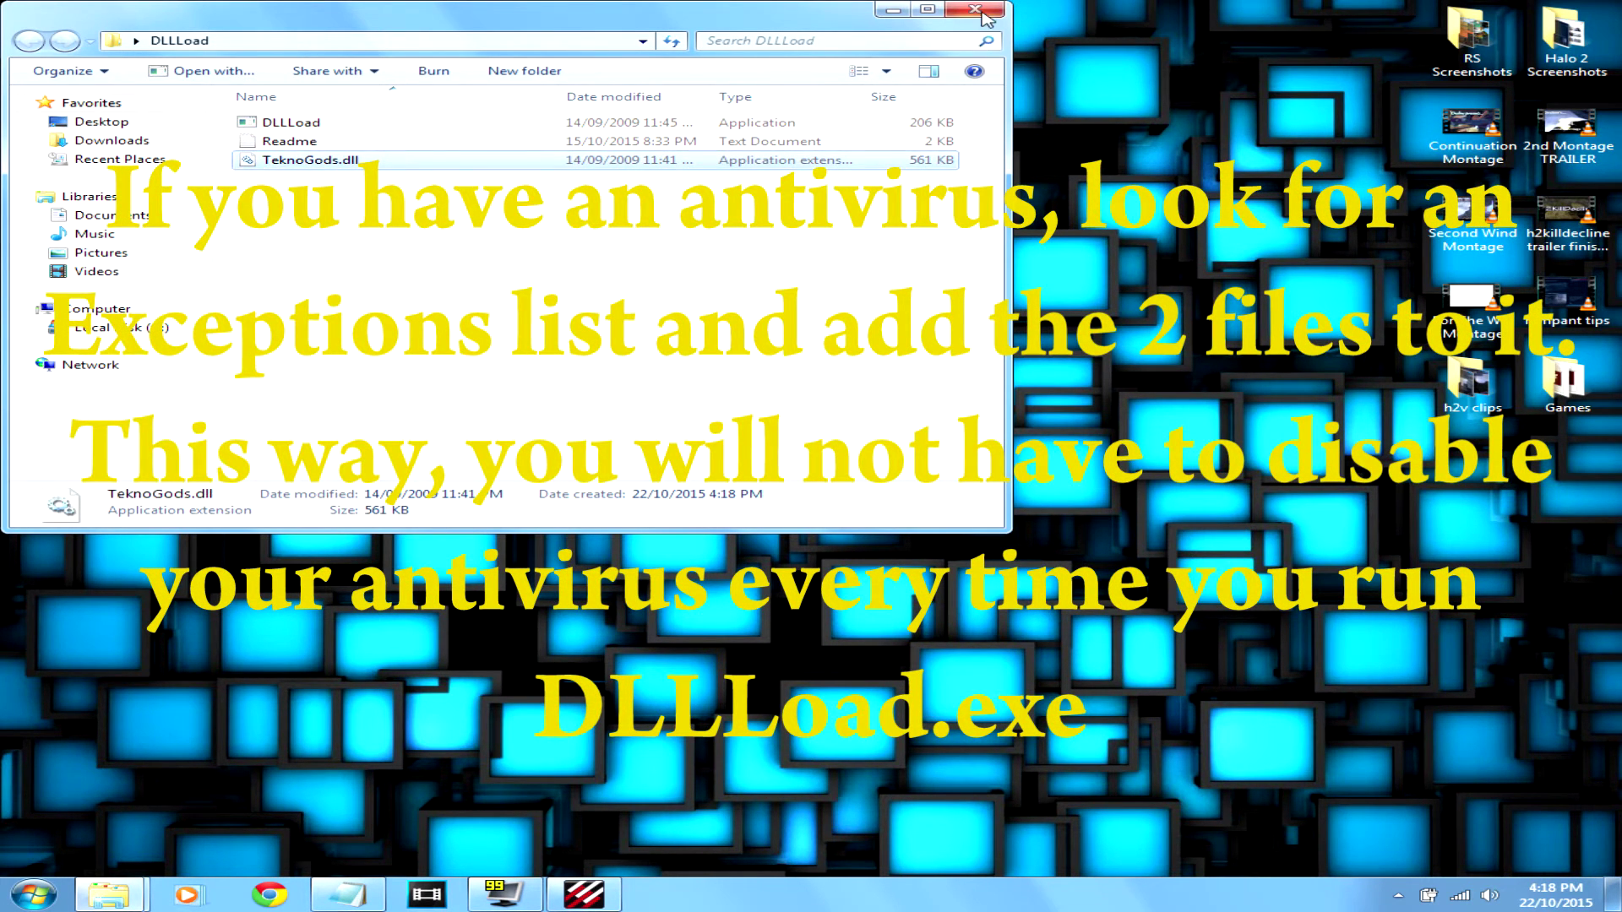
{"action": "left_click", "coordinate": [975, 9]}
Reopen the extracted DLLLoad folder and bring up the Halo 2 game folder beside it.
{"action": "double_click", "coordinate": [32, 414]}
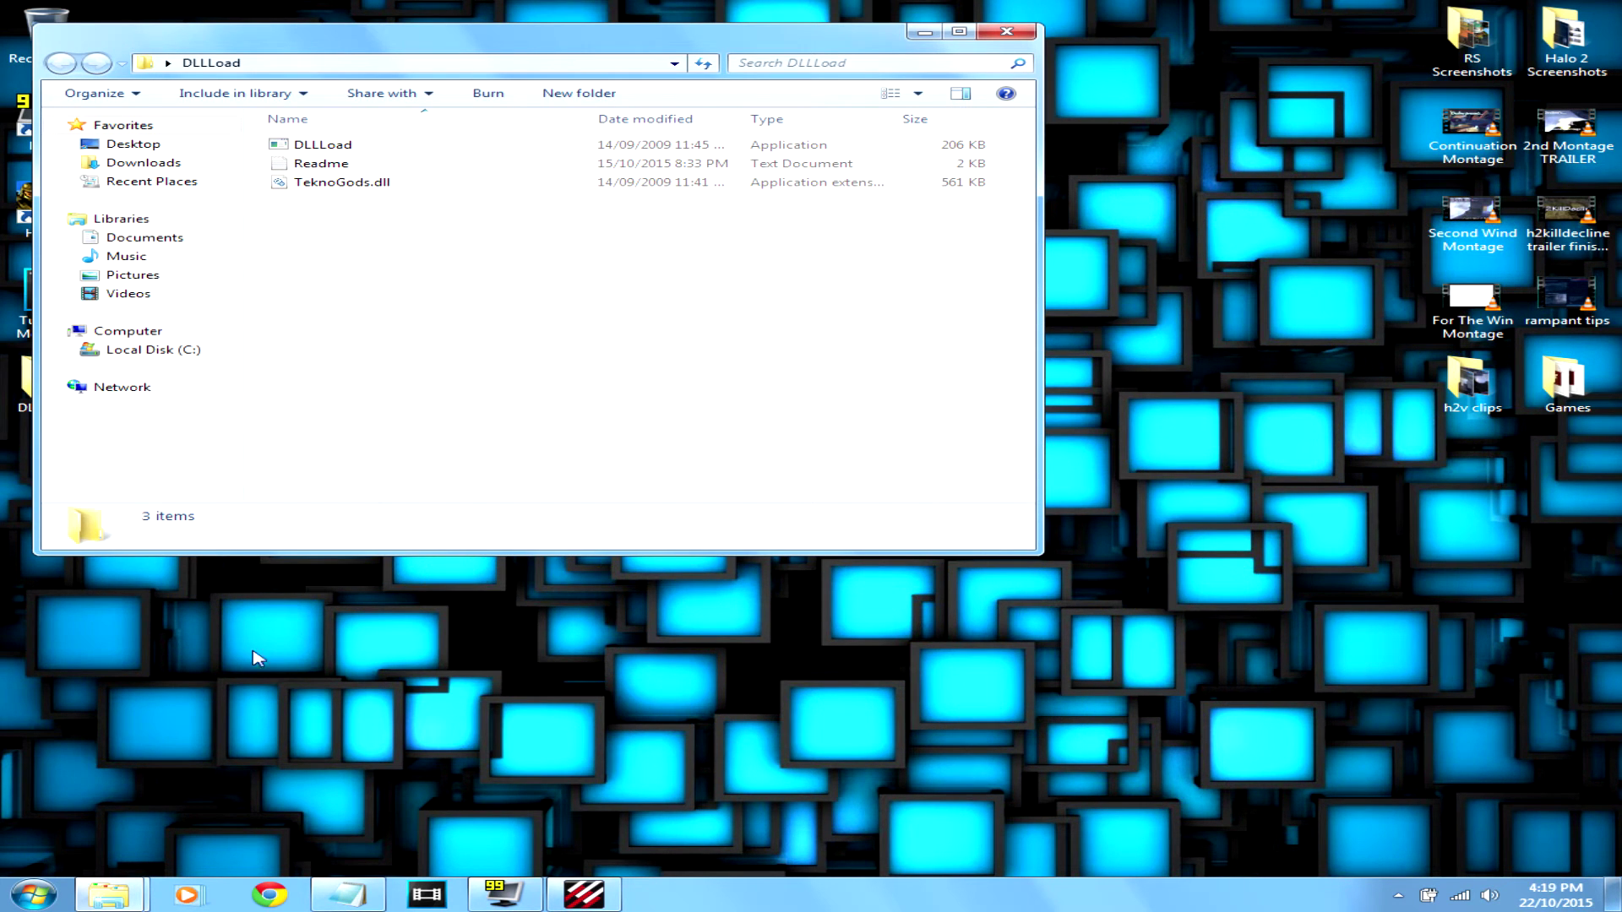
{"action": "mouse_move", "coordinate": [110, 894]}
{"action": "left_click", "coordinate": [135, 760]}
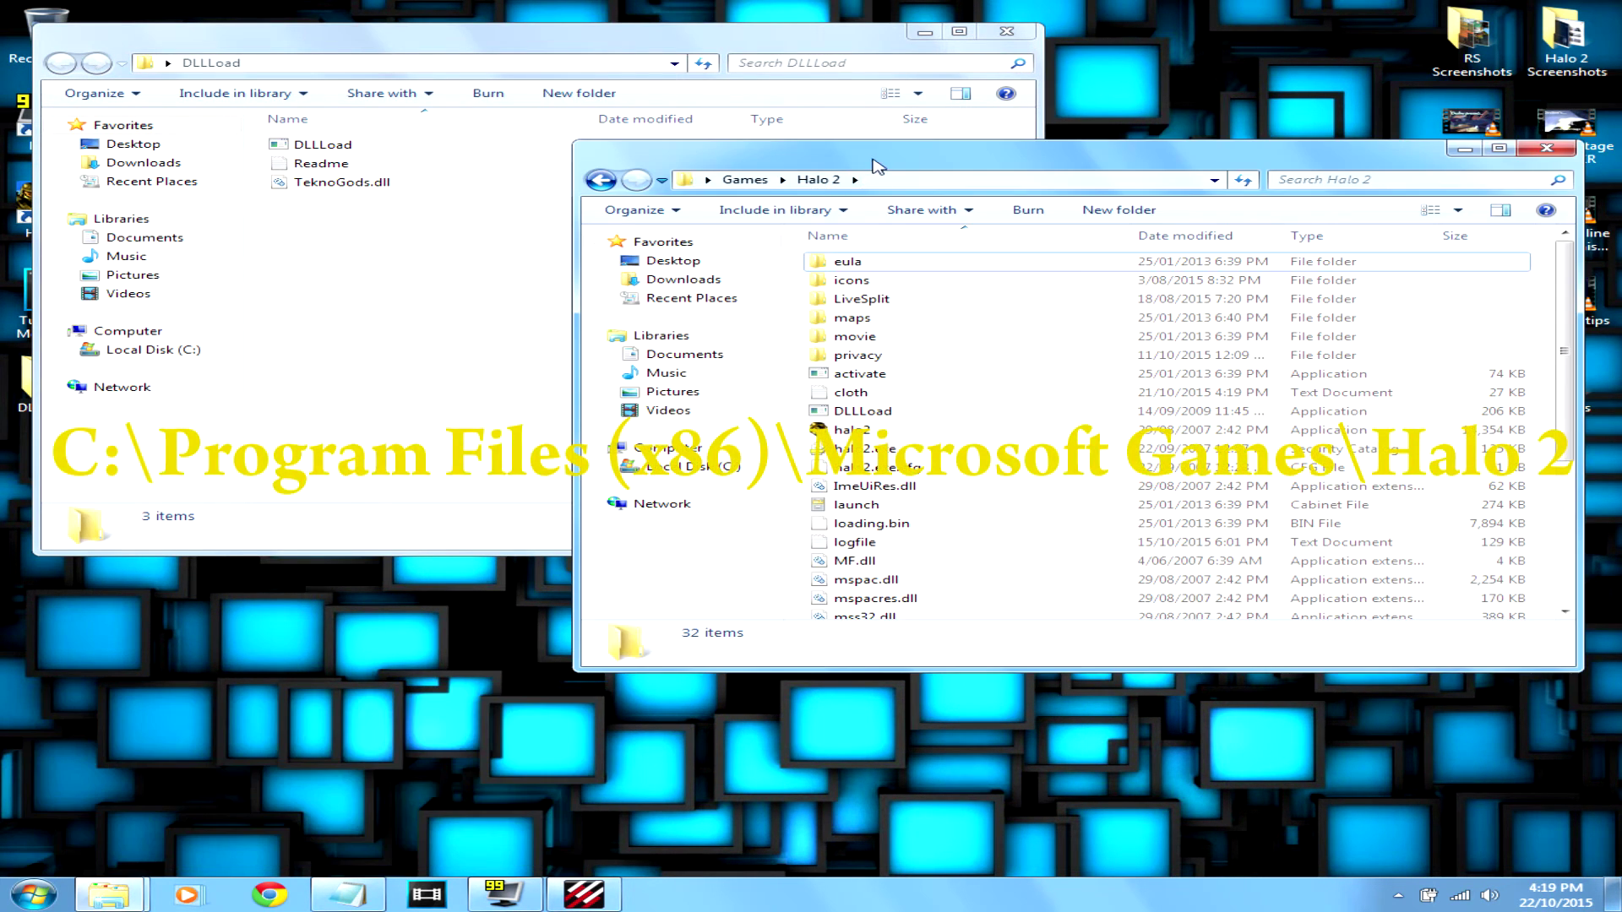
{"action": "left_click_drag", "start_coordinate": [873, 167], "coordinate": [919, 173]}
Look through the Halo 2 game folder for the DLLLoad application and TeknoGods.dll.
{"action": "left_click", "coordinate": [408, 149]}
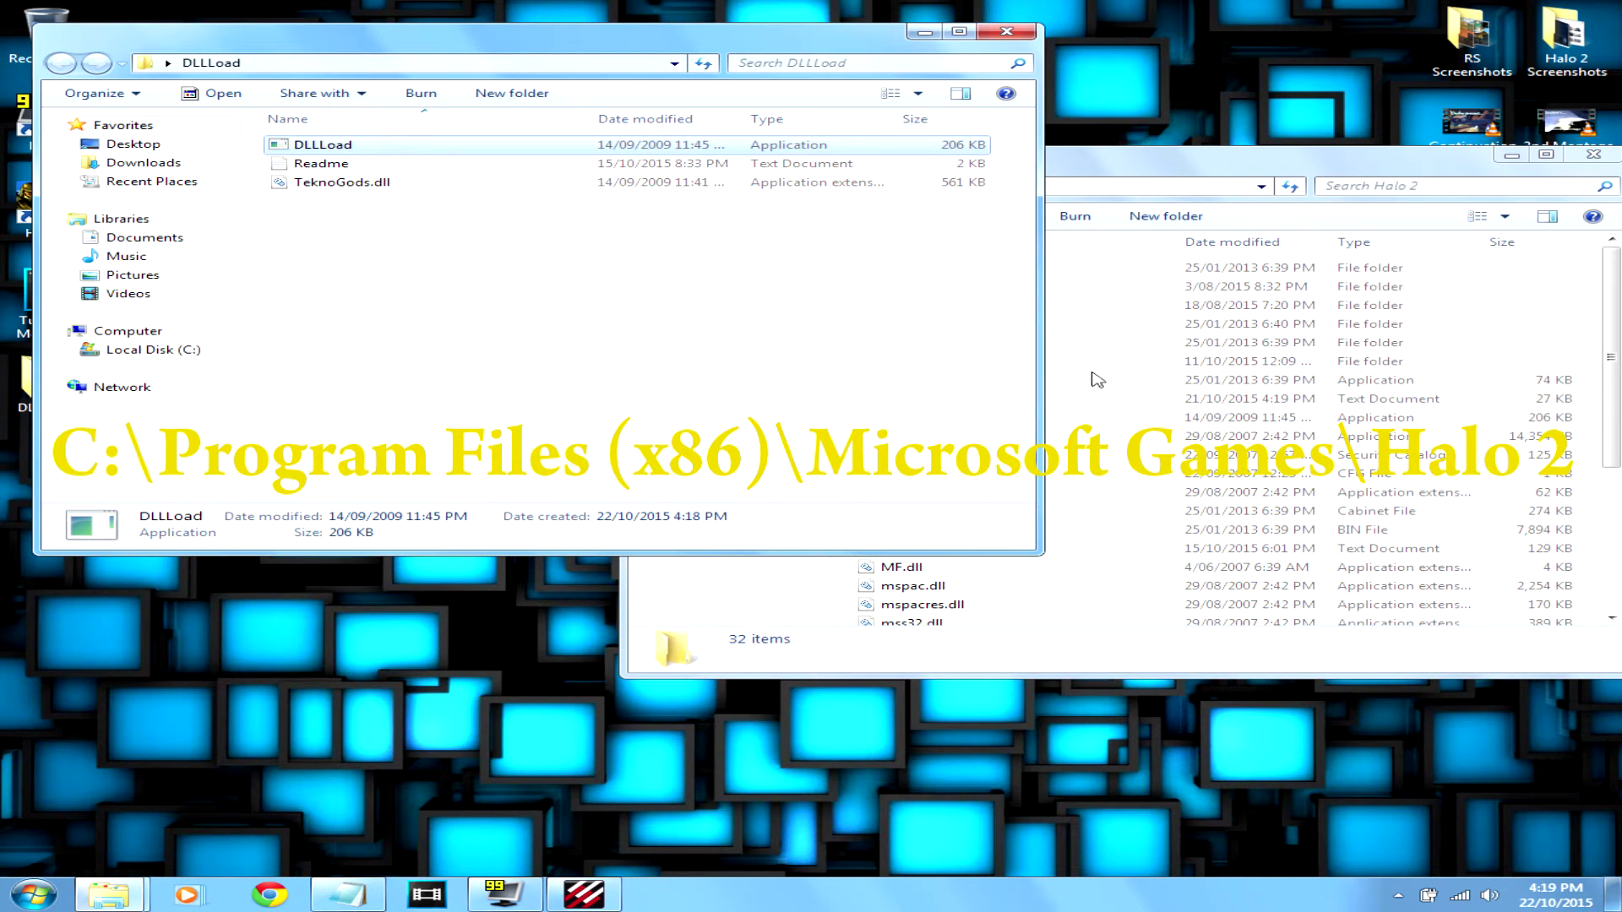
{"action": "left_click", "coordinate": [1227, 435]}
{"action": "left_click", "coordinate": [966, 418]}
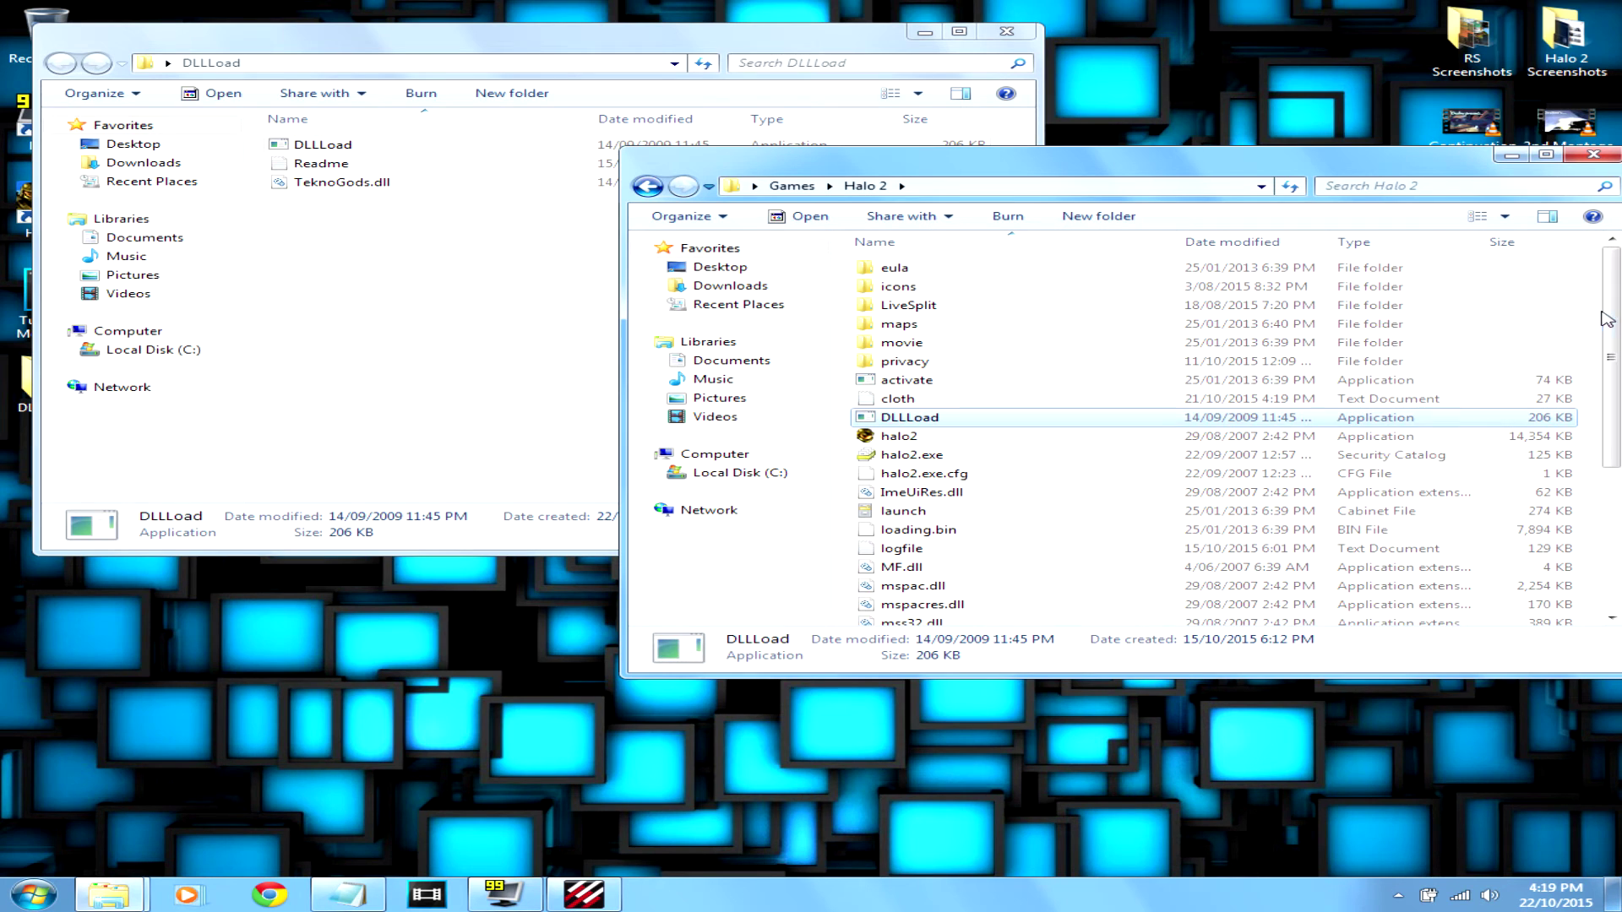
{"action": "scroll", "coordinate": [1605, 320], "scroll_direction": "down", "scroll_amount": 4}
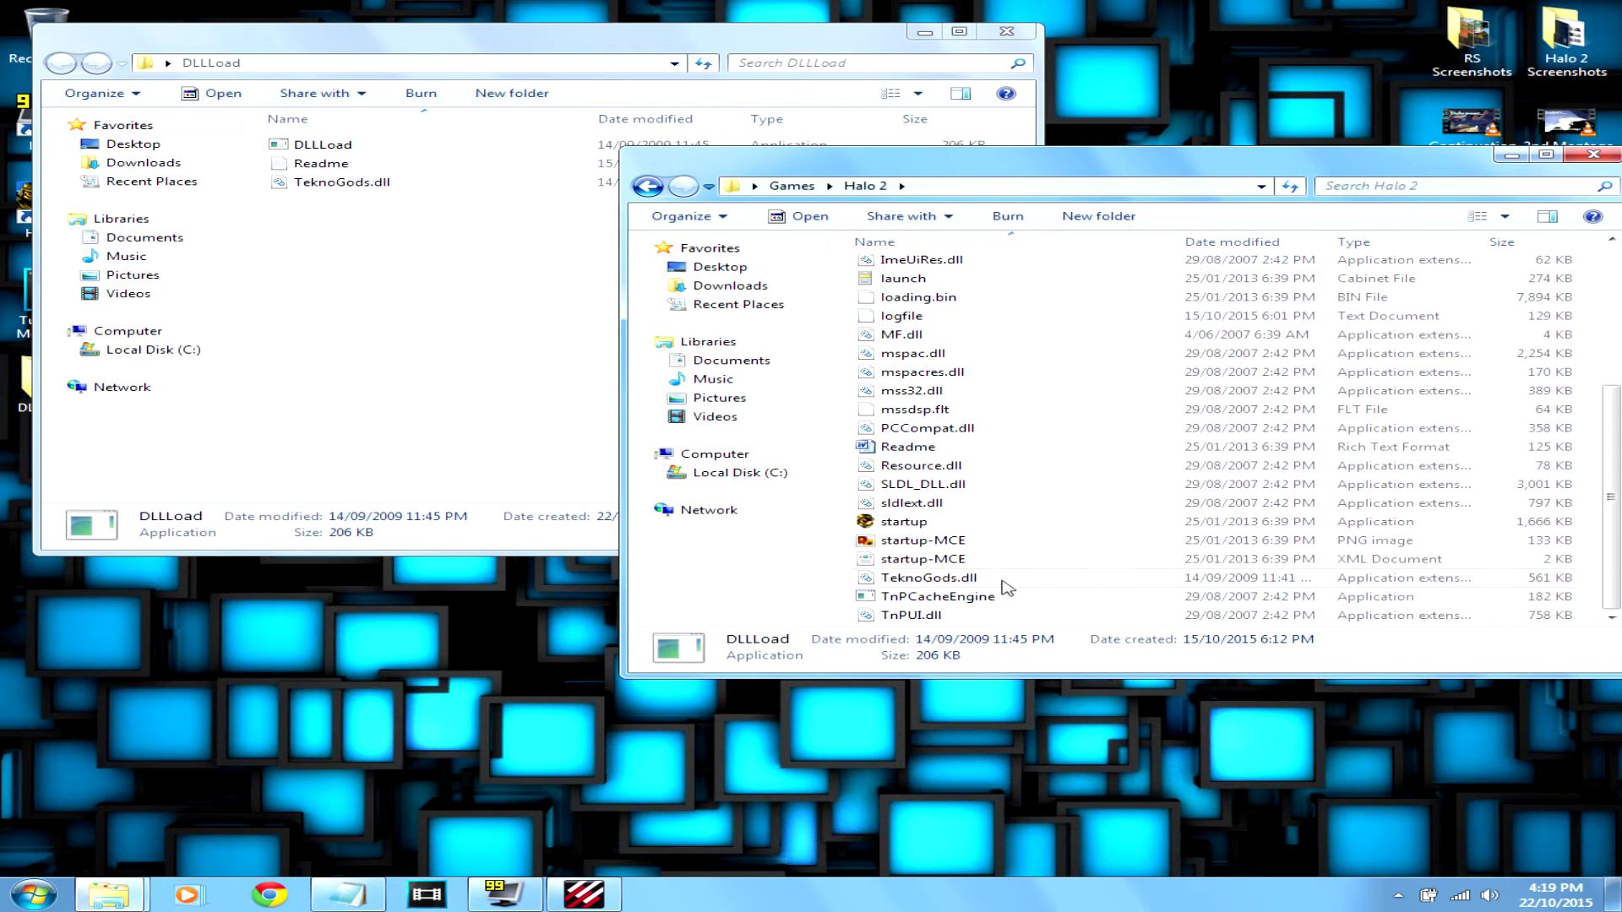
{"action": "scroll", "coordinate": [979, 532], "scroll_direction": "up", "scroll_amount": 4}
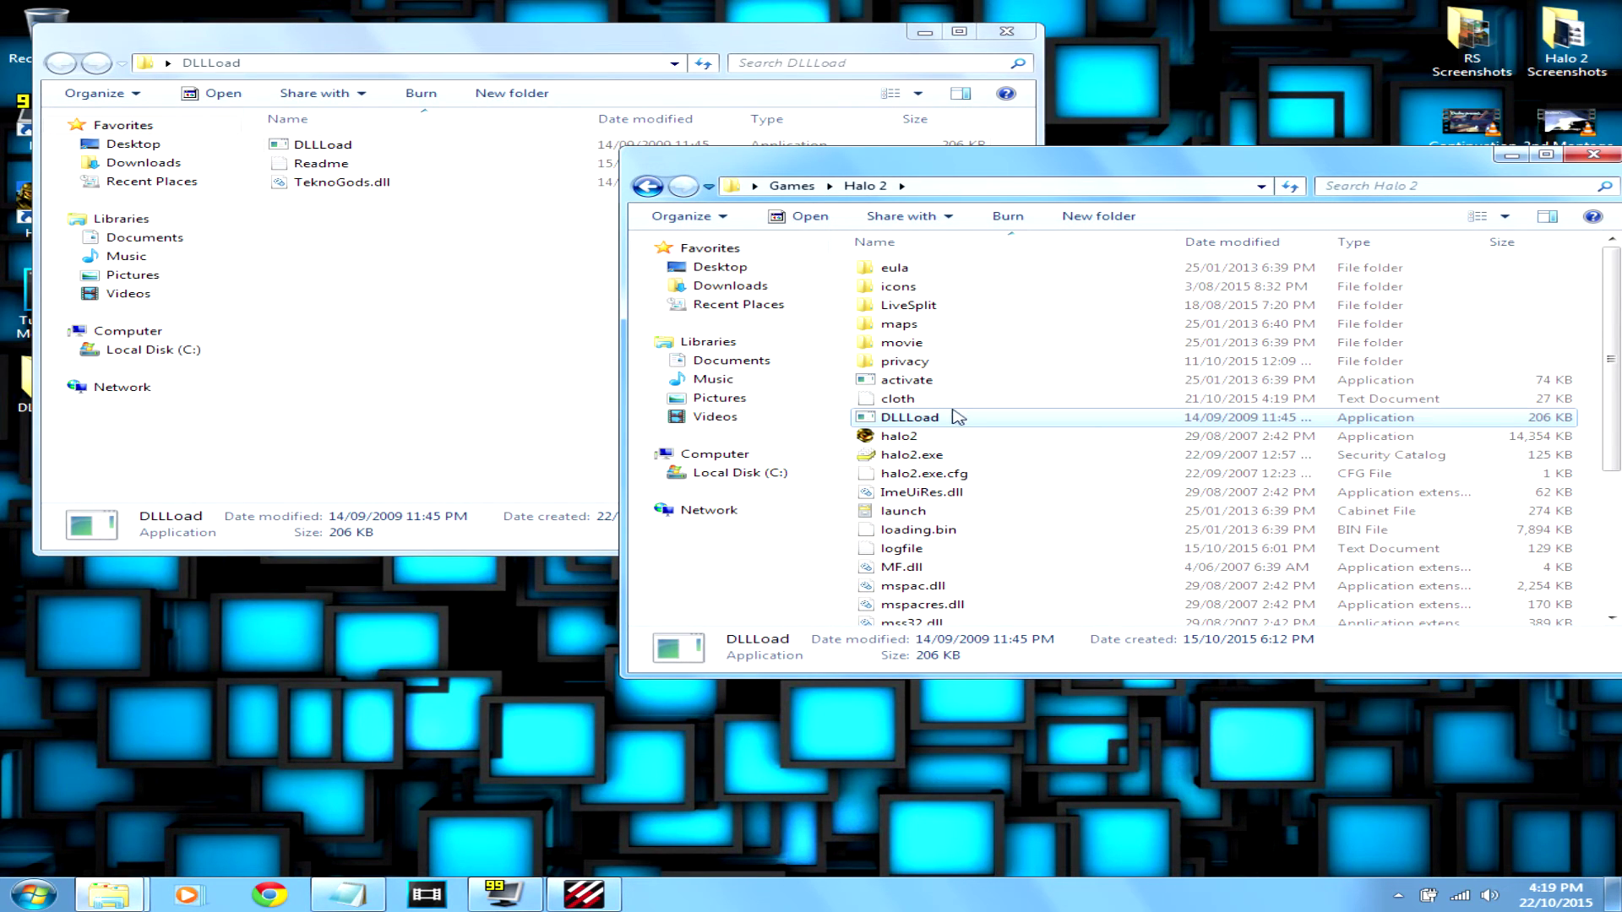
{"action": "scroll", "coordinate": [1612, 342], "scroll_direction": "down", "scroll_amount": 4}
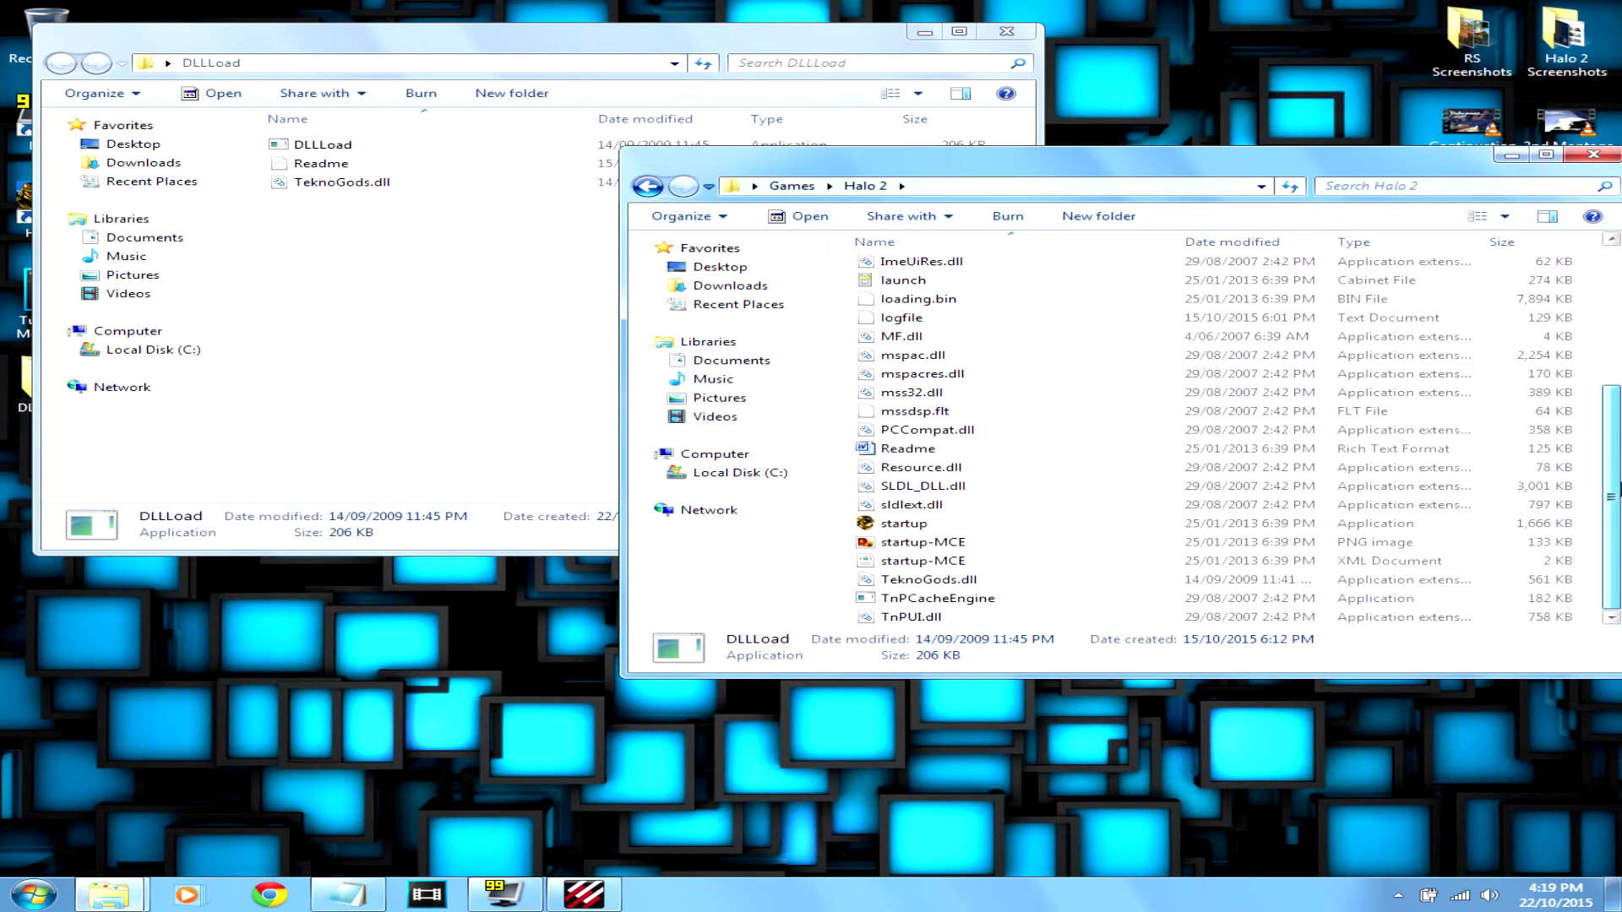
Close the extracted DLLLoad folder and launch Halo 2 from the desktop.
{"action": "scroll", "coordinate": [1611, 342], "scroll_direction": "up", "scroll_amount": 4}
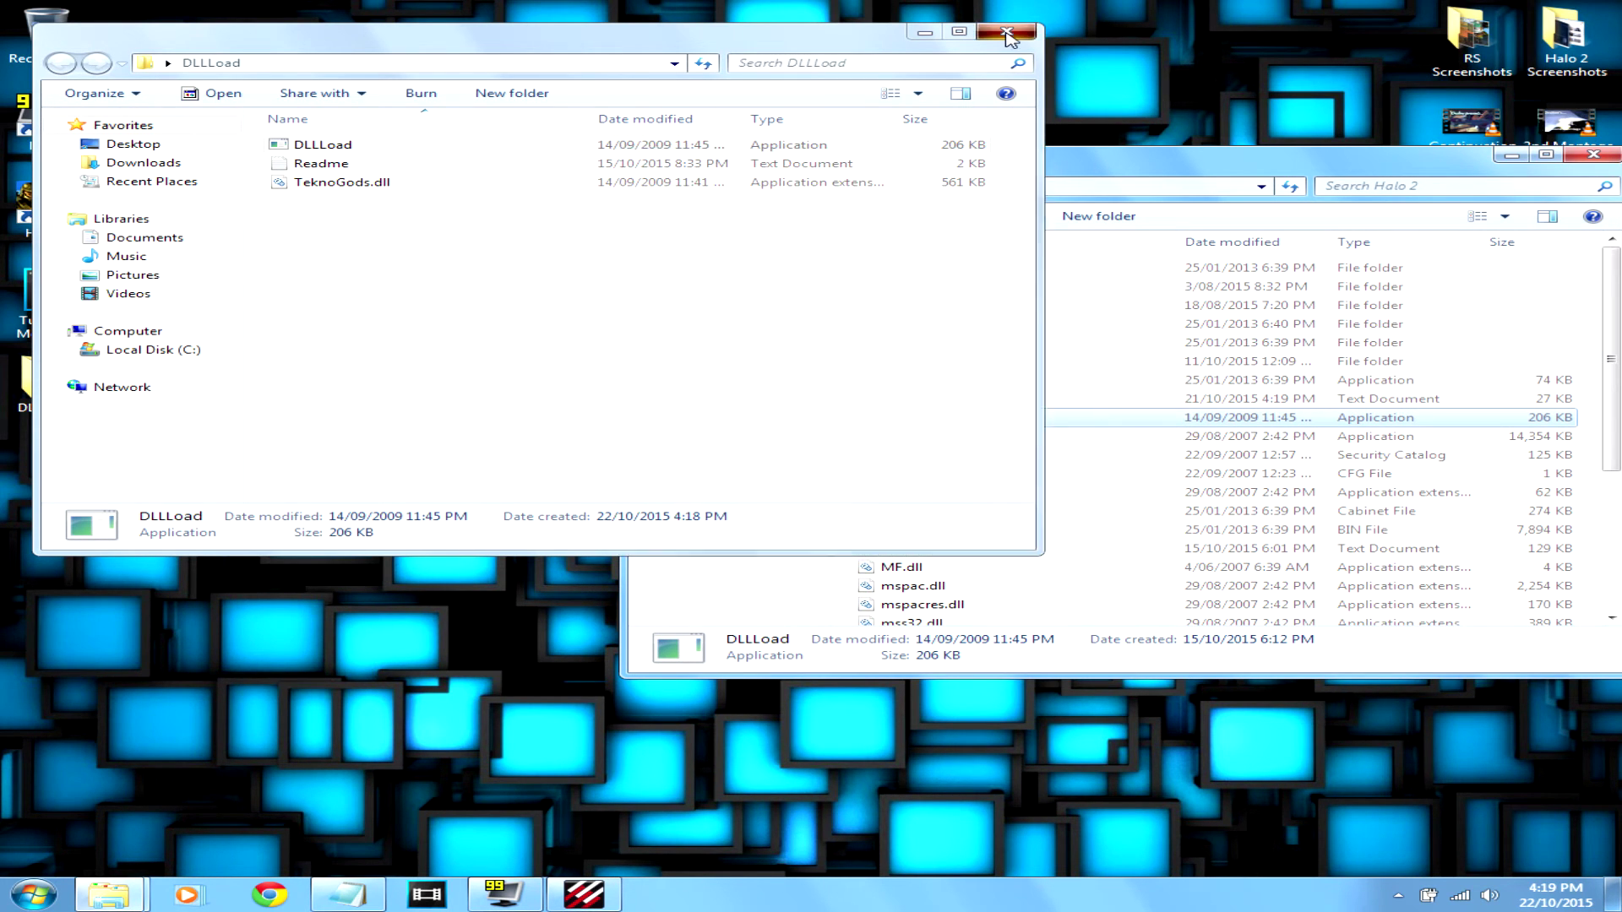
{"action": "left_click", "coordinate": [1005, 31]}
{"action": "left_click", "coordinate": [68, 221]}
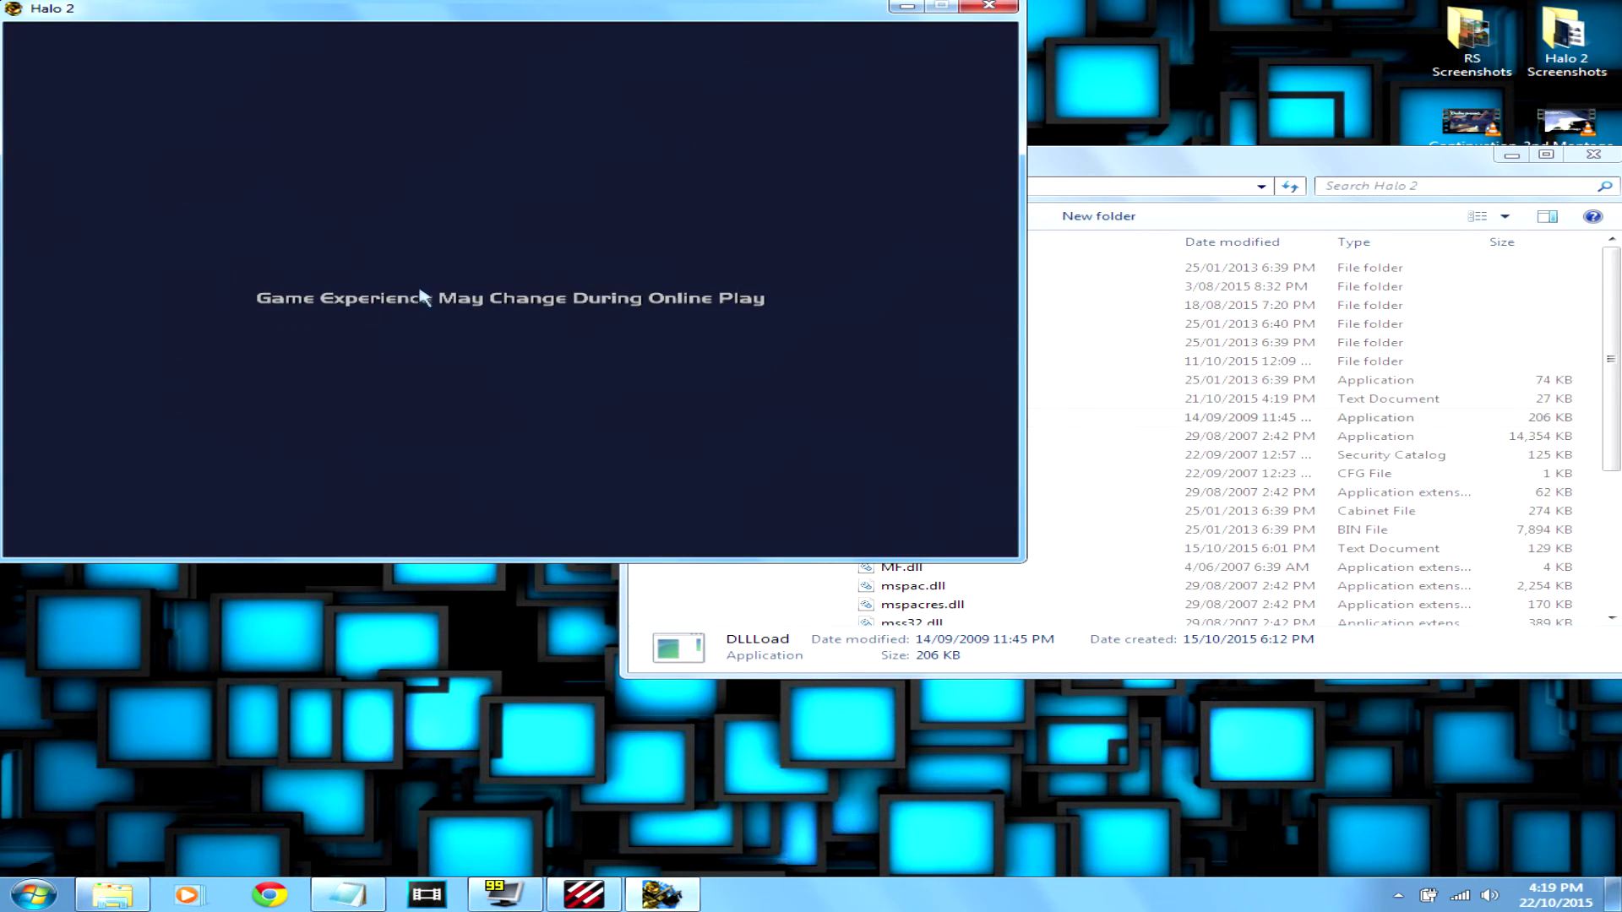
Run DLLLoad from the Halo 2 game folder to inject into the running game, and close the loader's console.
{"action": "left_click", "coordinate": [1198, 341]}
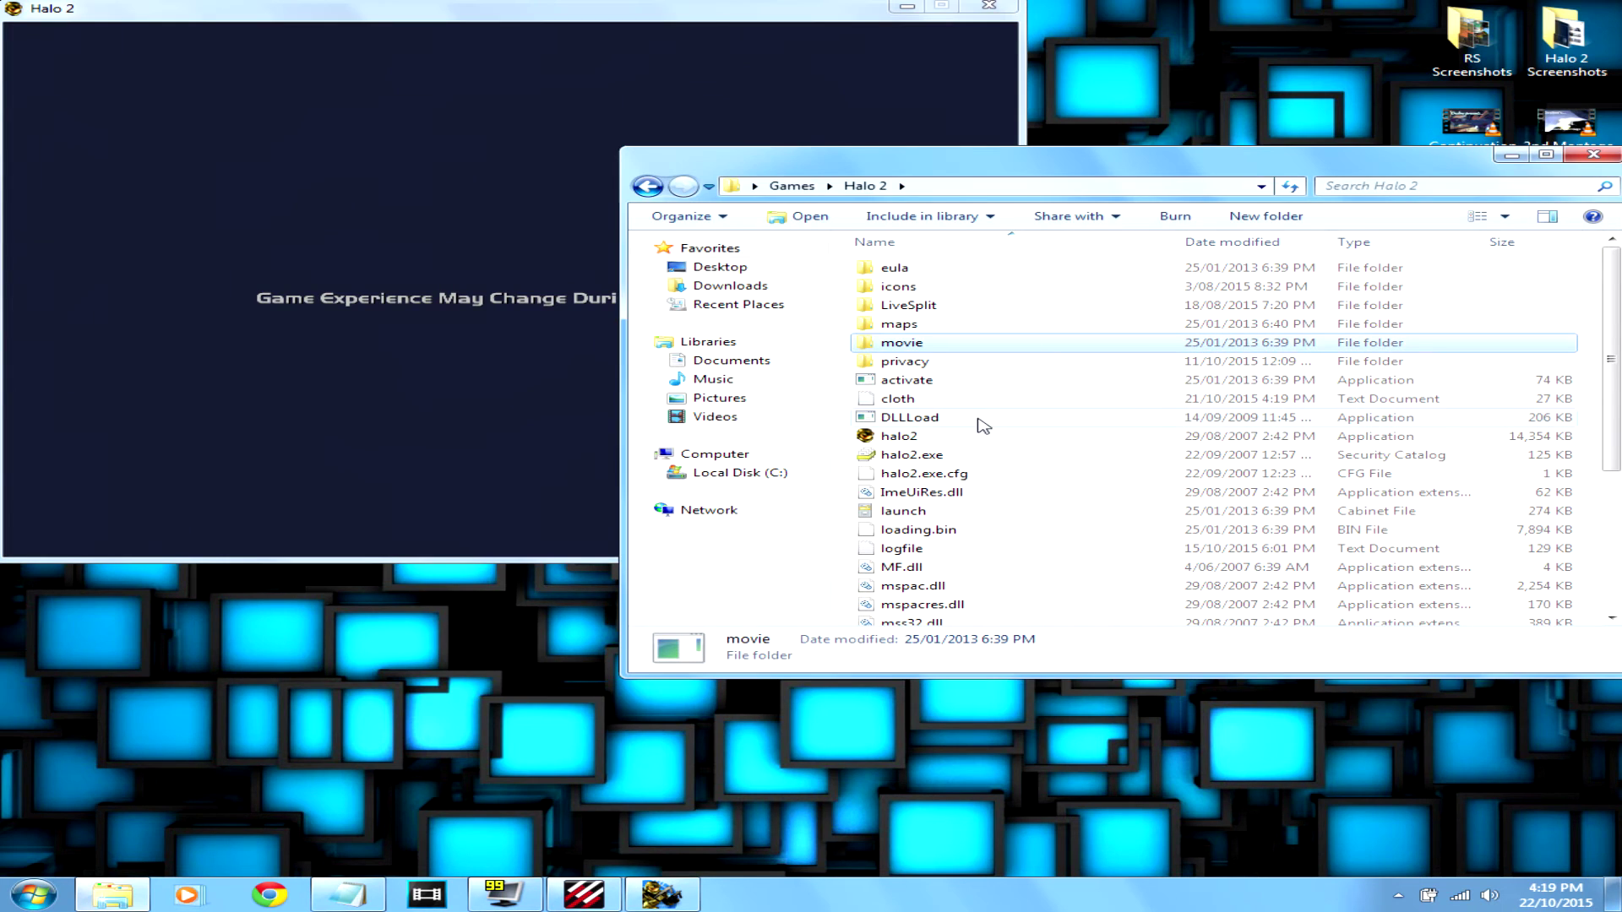
{"action": "double_click", "coordinate": [900, 419]}
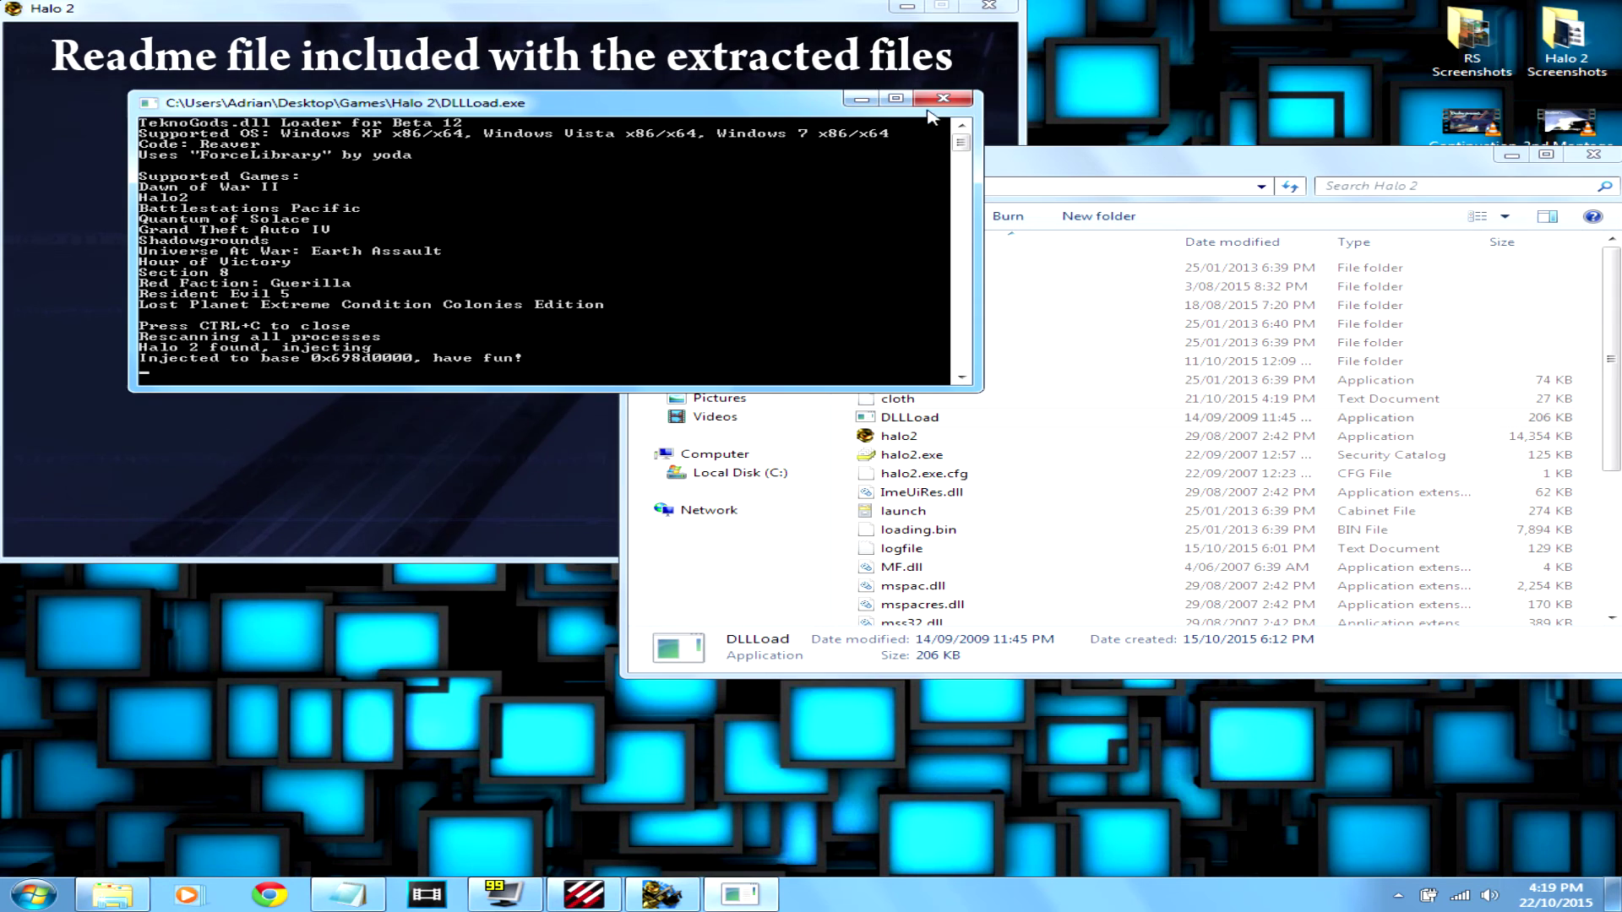
{"action": "key", "text": "ctrl+c"}
Check the compatibility properties of DLLLoad in the game folder for the option to run as an administrator, leaving them unchanged.
{"action": "right_click", "coordinate": [887, 416]}
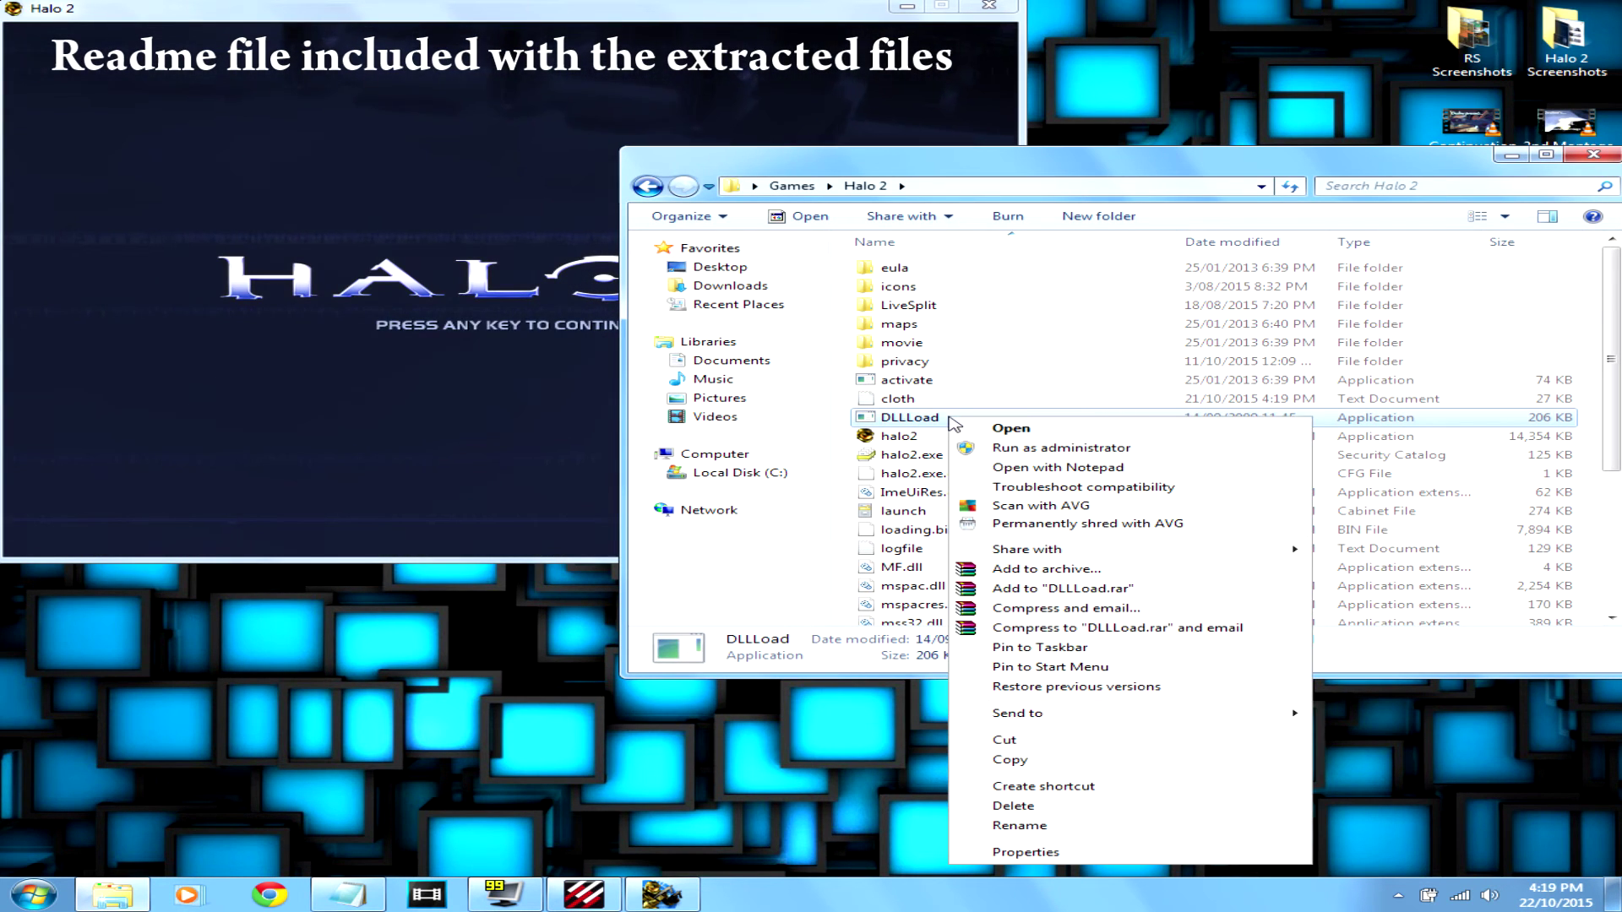
{"action": "left_click", "coordinate": [1143, 855]}
{"action": "left_click", "coordinate": [1073, 456]}
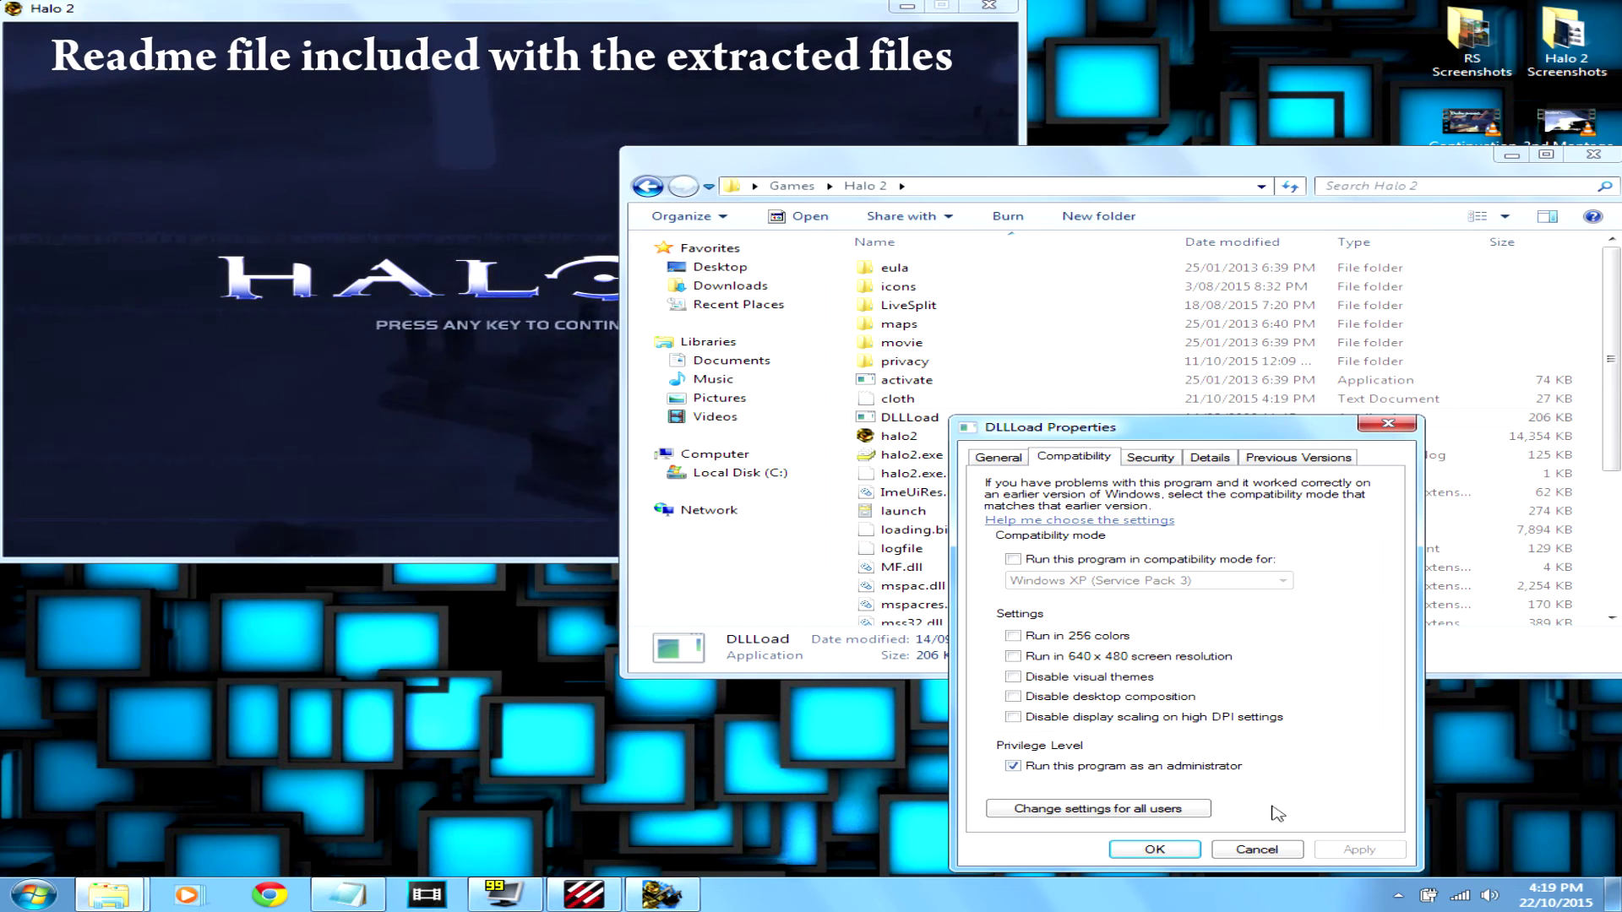
{"action": "left_click", "coordinate": [1251, 848]}
Enter Halo 2's main menu and look over the network game browser for available games.
{"action": "left_click", "coordinate": [606, 523]}
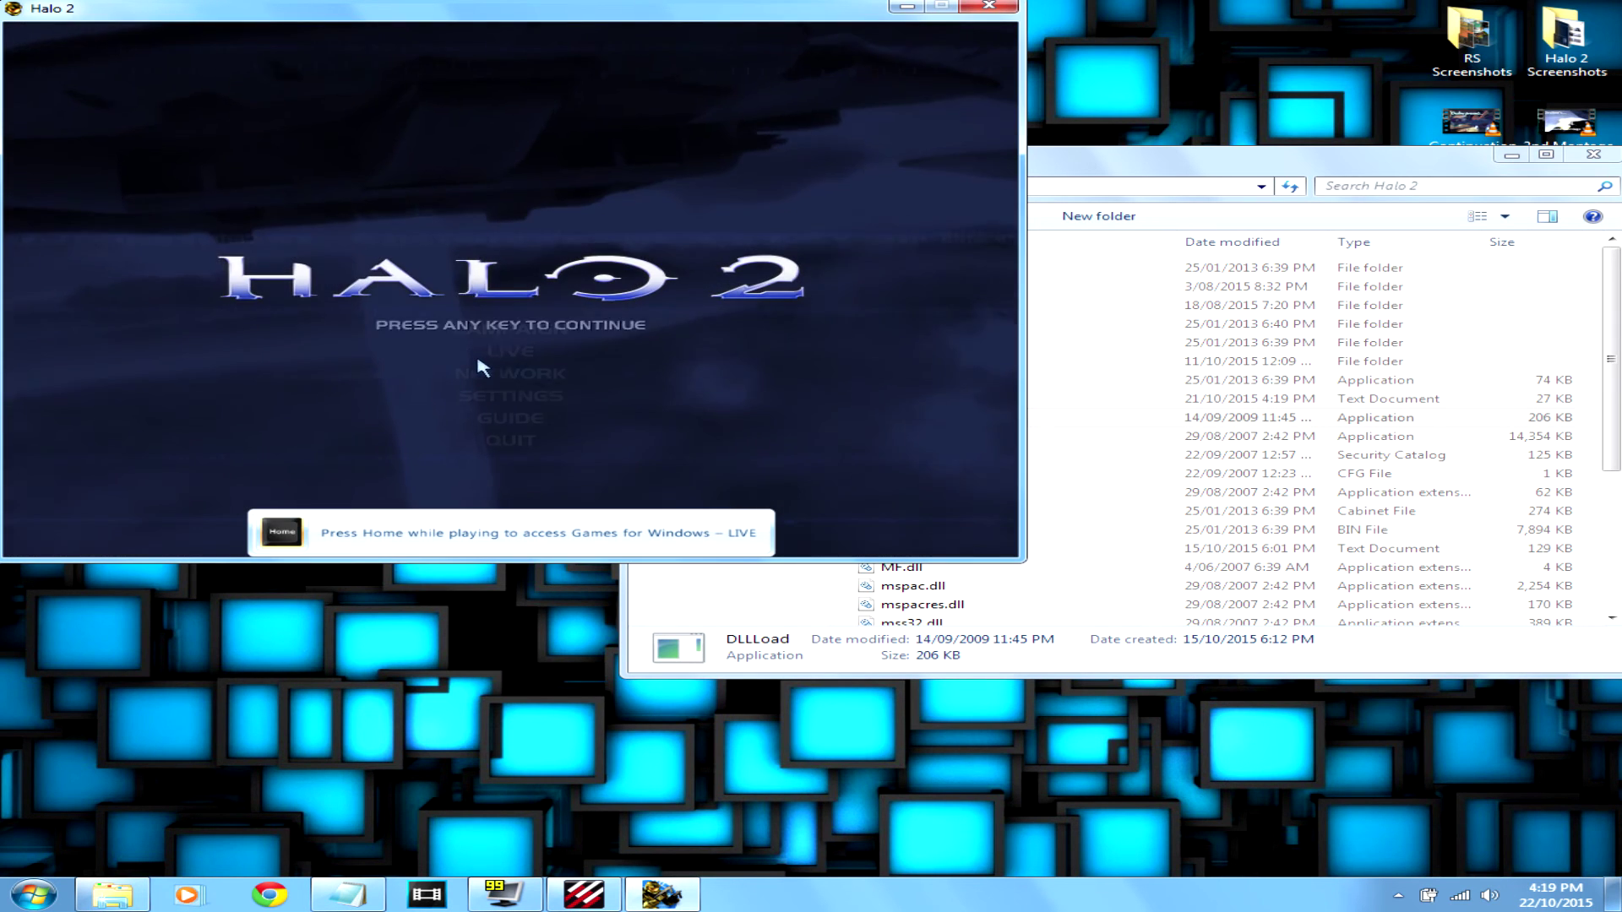
{"action": "left_click", "coordinate": [529, 384]}
{"action": "left_click", "coordinate": [530, 379]}
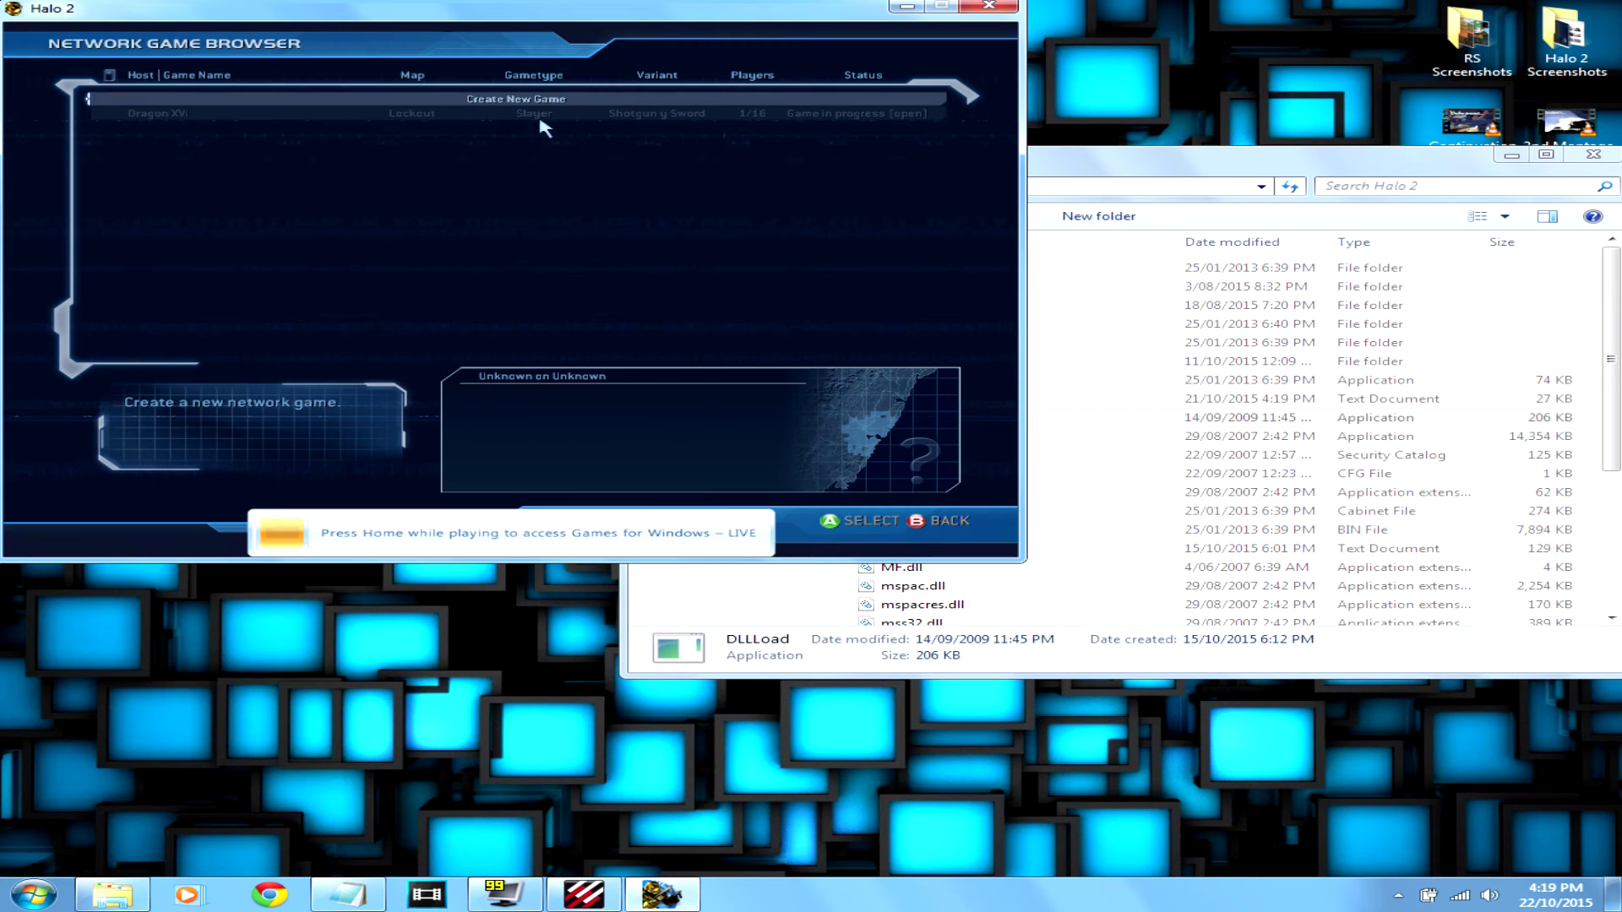
{"action": "left_click", "coordinate": [938, 521]}
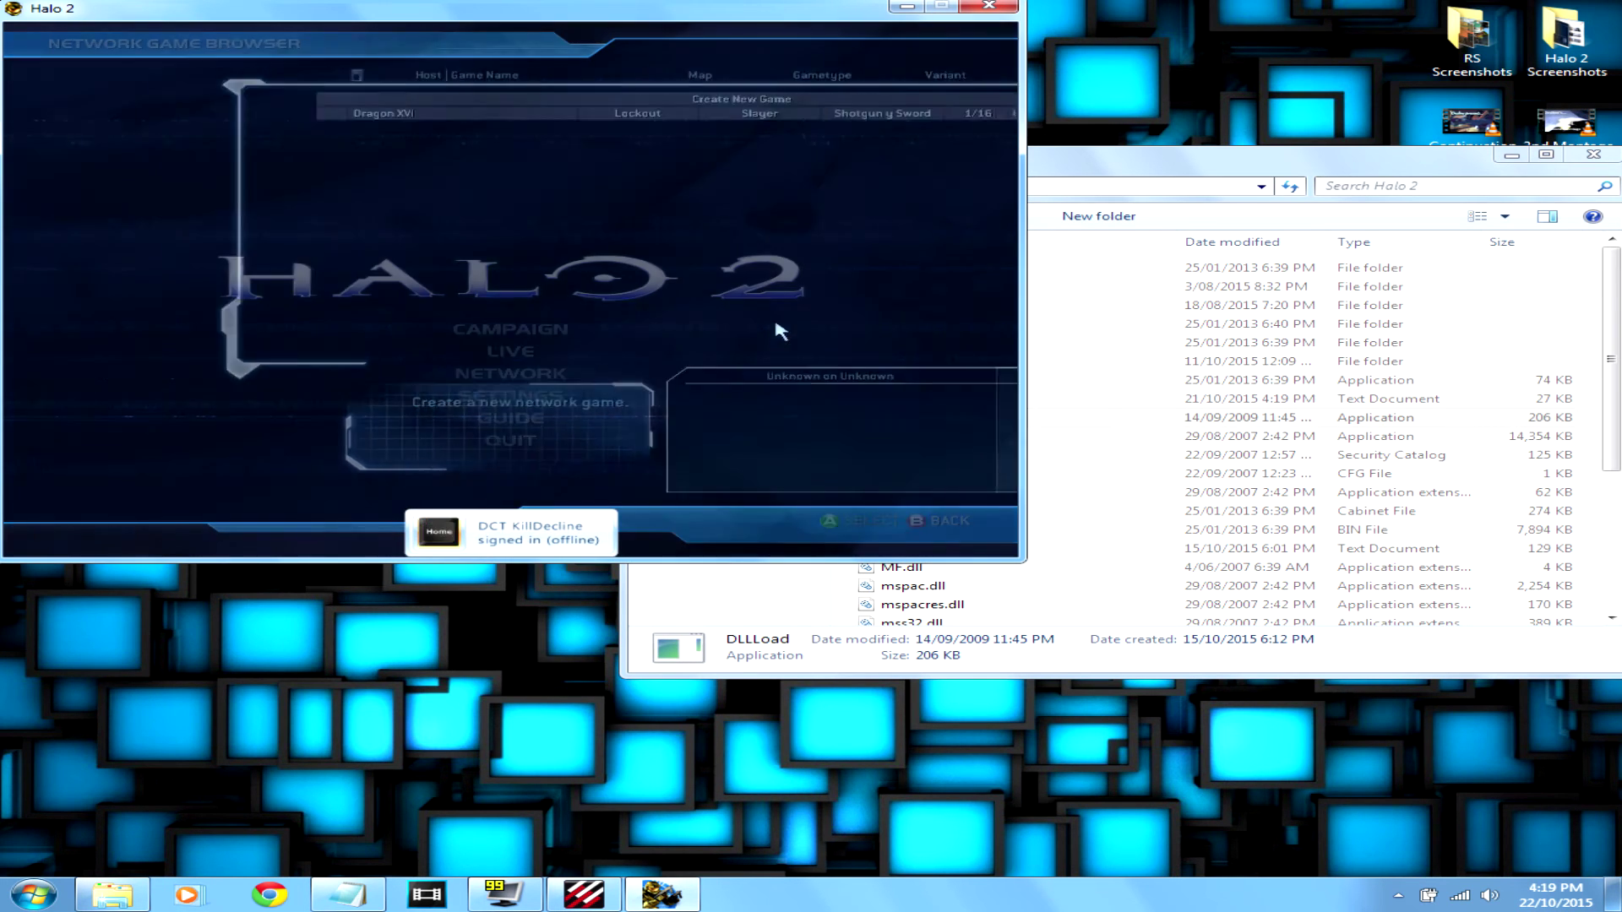
Set Halo 2's network adapter to Tunngle (TAP-Win32 Adapter V9) in the game settings and return to the main menu.
{"action": "left_click", "coordinate": [541, 404]}
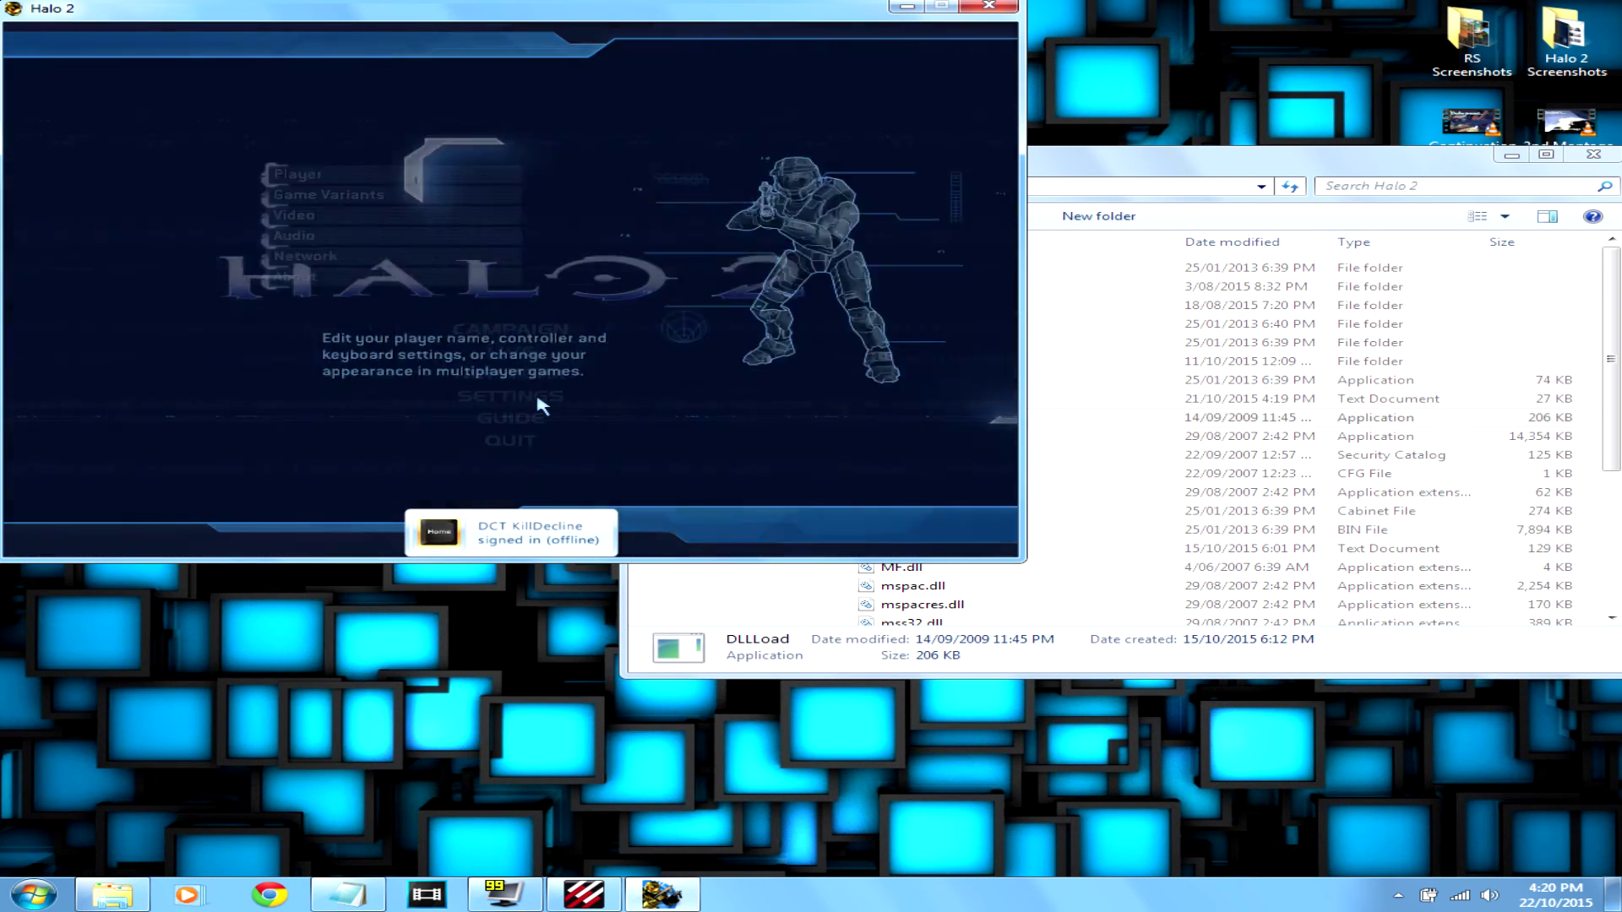
{"action": "key", "text": "Down"}
{"action": "key", "text": "Down"}
{"action": "key", "text": "Up"}
{"action": "key", "text": "Down"}
{"action": "key", "text": "Down"}
{"action": "key", "text": "Up"}
{"action": "key", "text": "Up"}
{"action": "key", "text": "Down"}
{"action": "key", "text": "Down"}
{"action": "key", "text": "Down"}
{"action": "key", "text": "Return"}
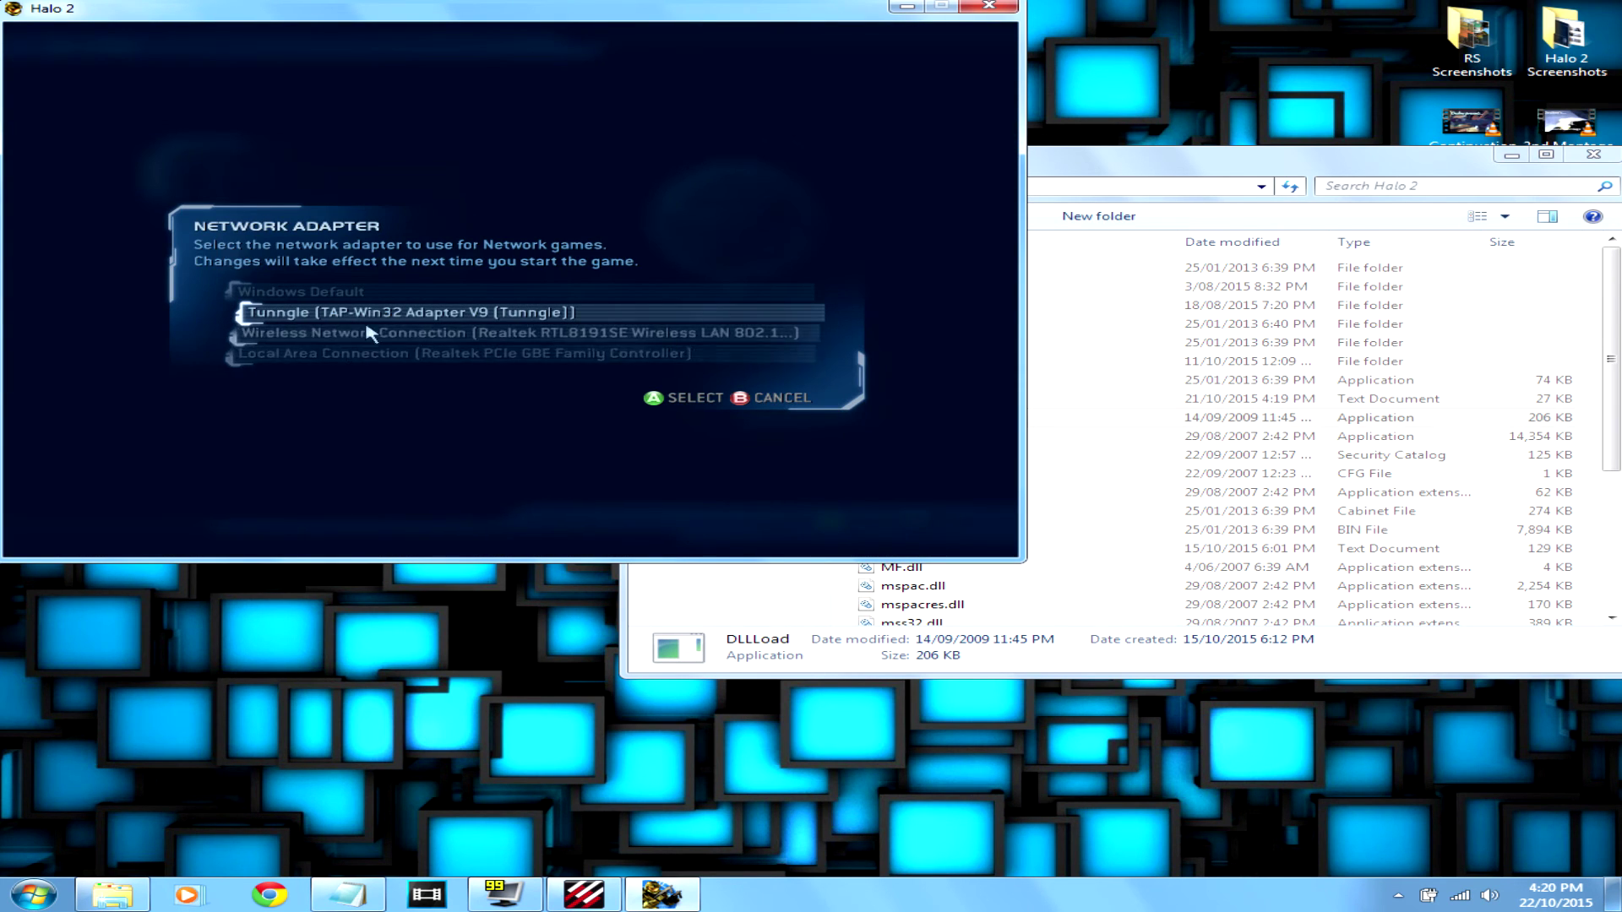
{"action": "left_click", "coordinate": [319, 322]}
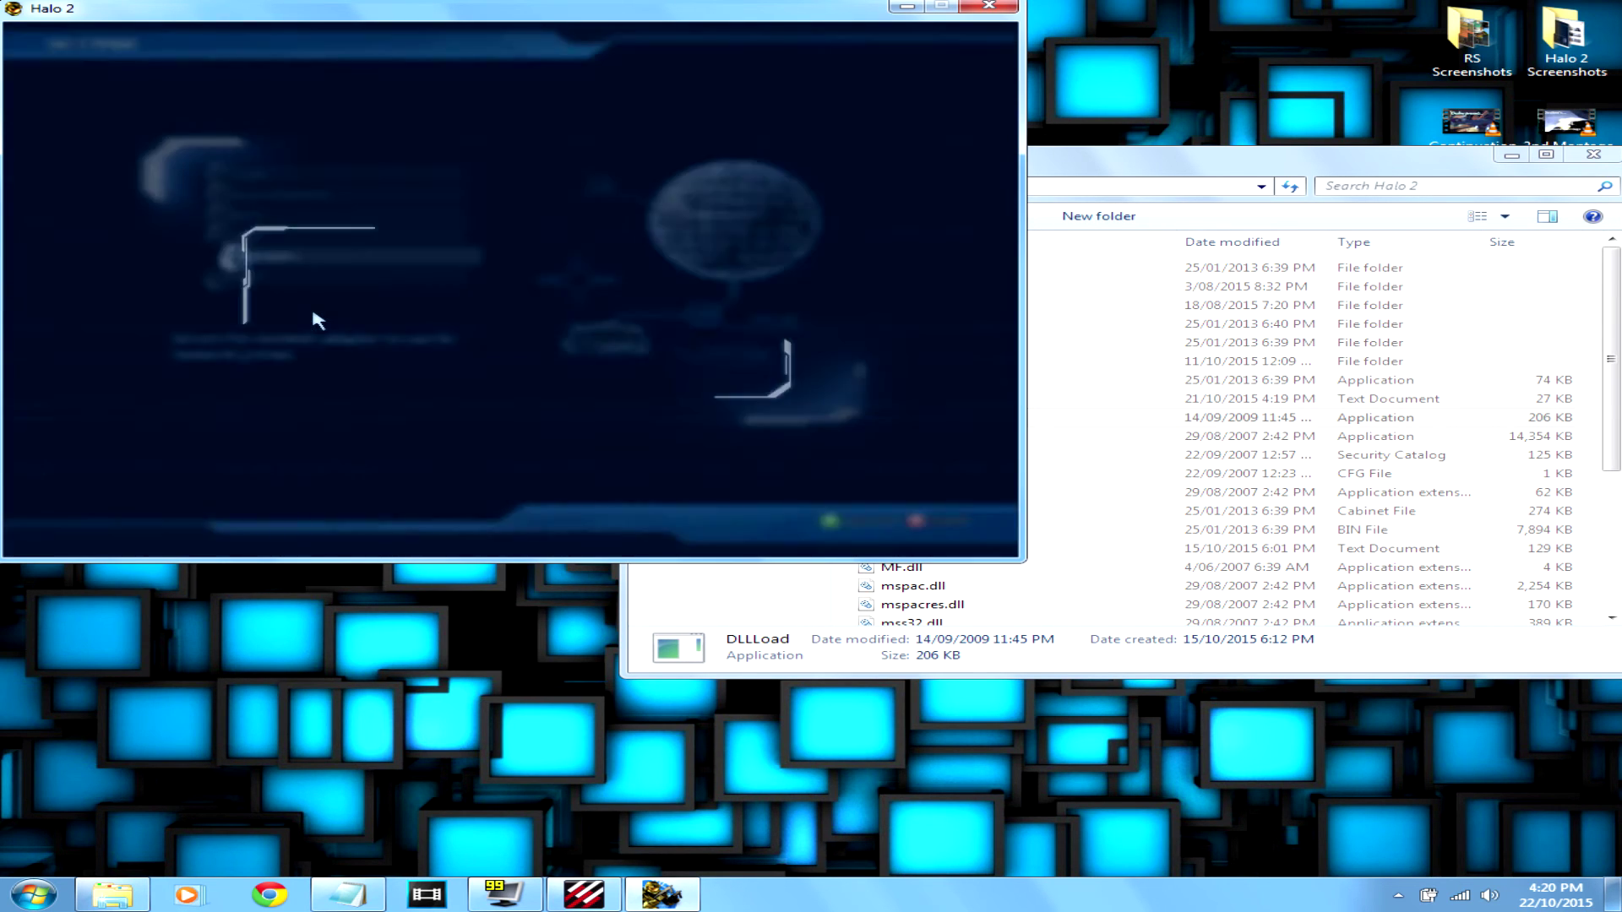
{"action": "left_click", "coordinate": [936, 518]}
Join the Shotgun y Sword Slayer game on Lockout from the network games and throw a grenade in the match.
{"action": "left_click", "coordinate": [554, 375]}
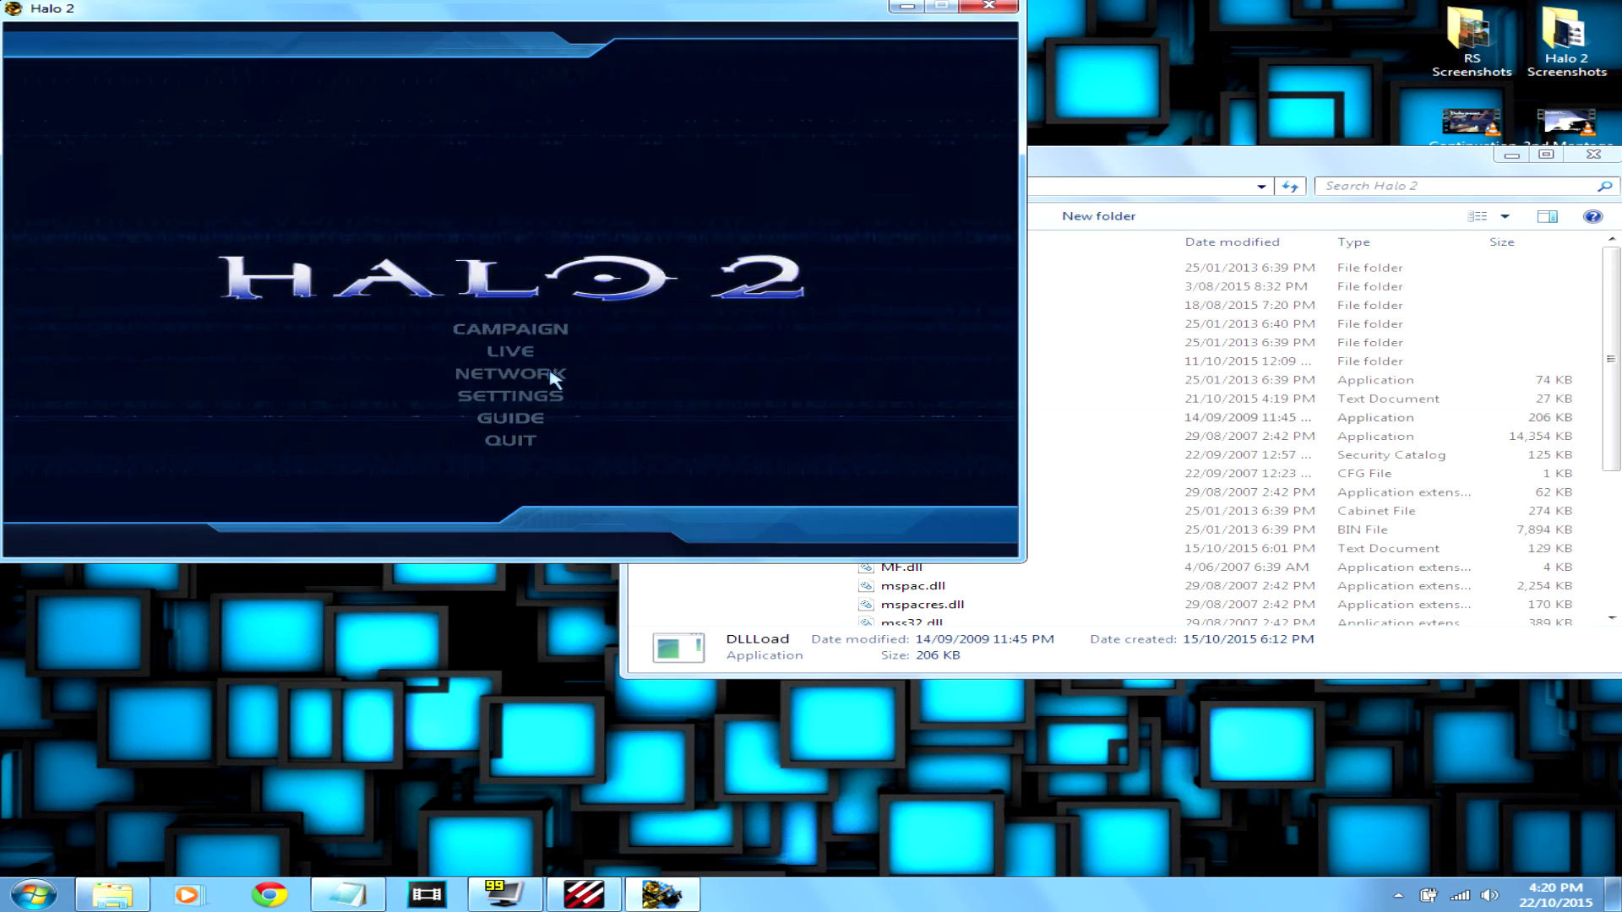
{"action": "left_click", "coordinate": [551, 378]}
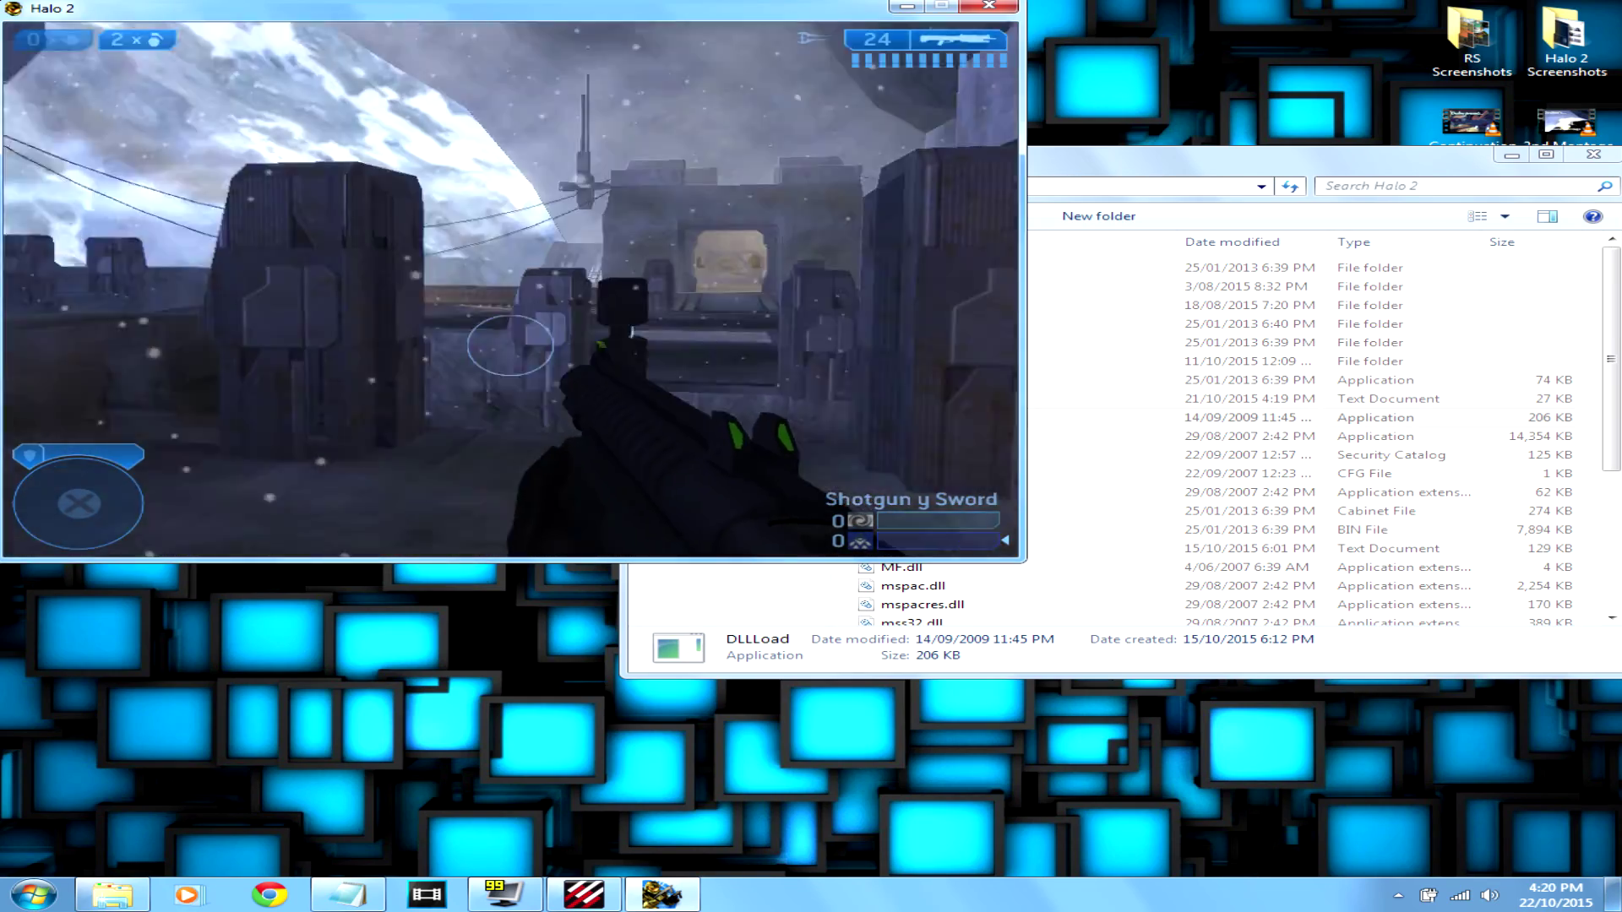
{"action": "key", "text": "g"}
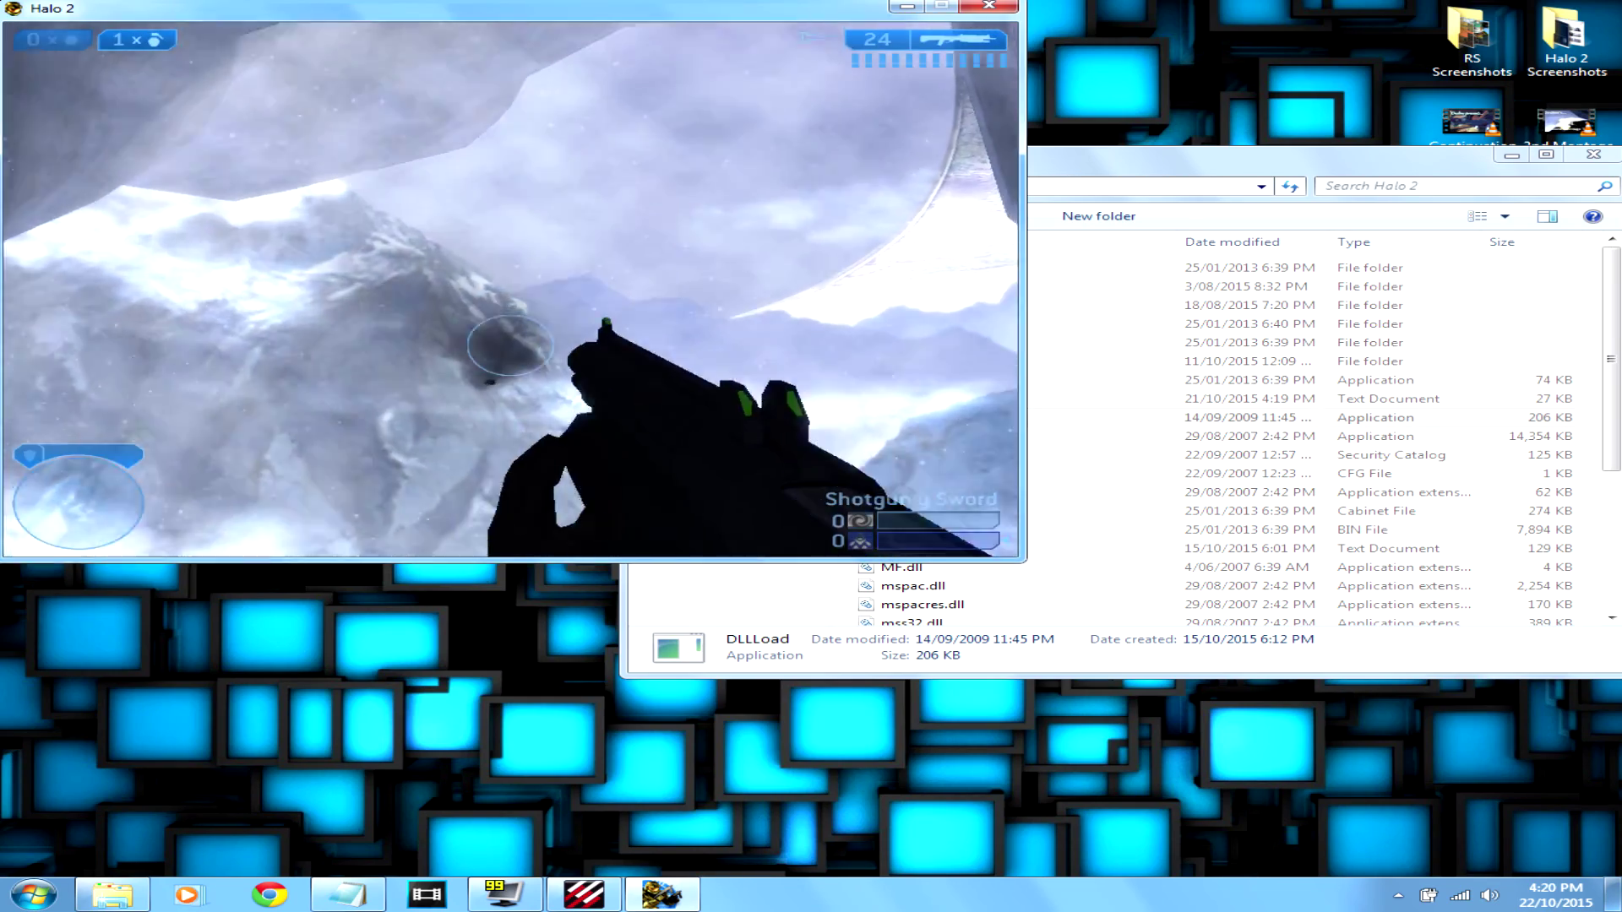